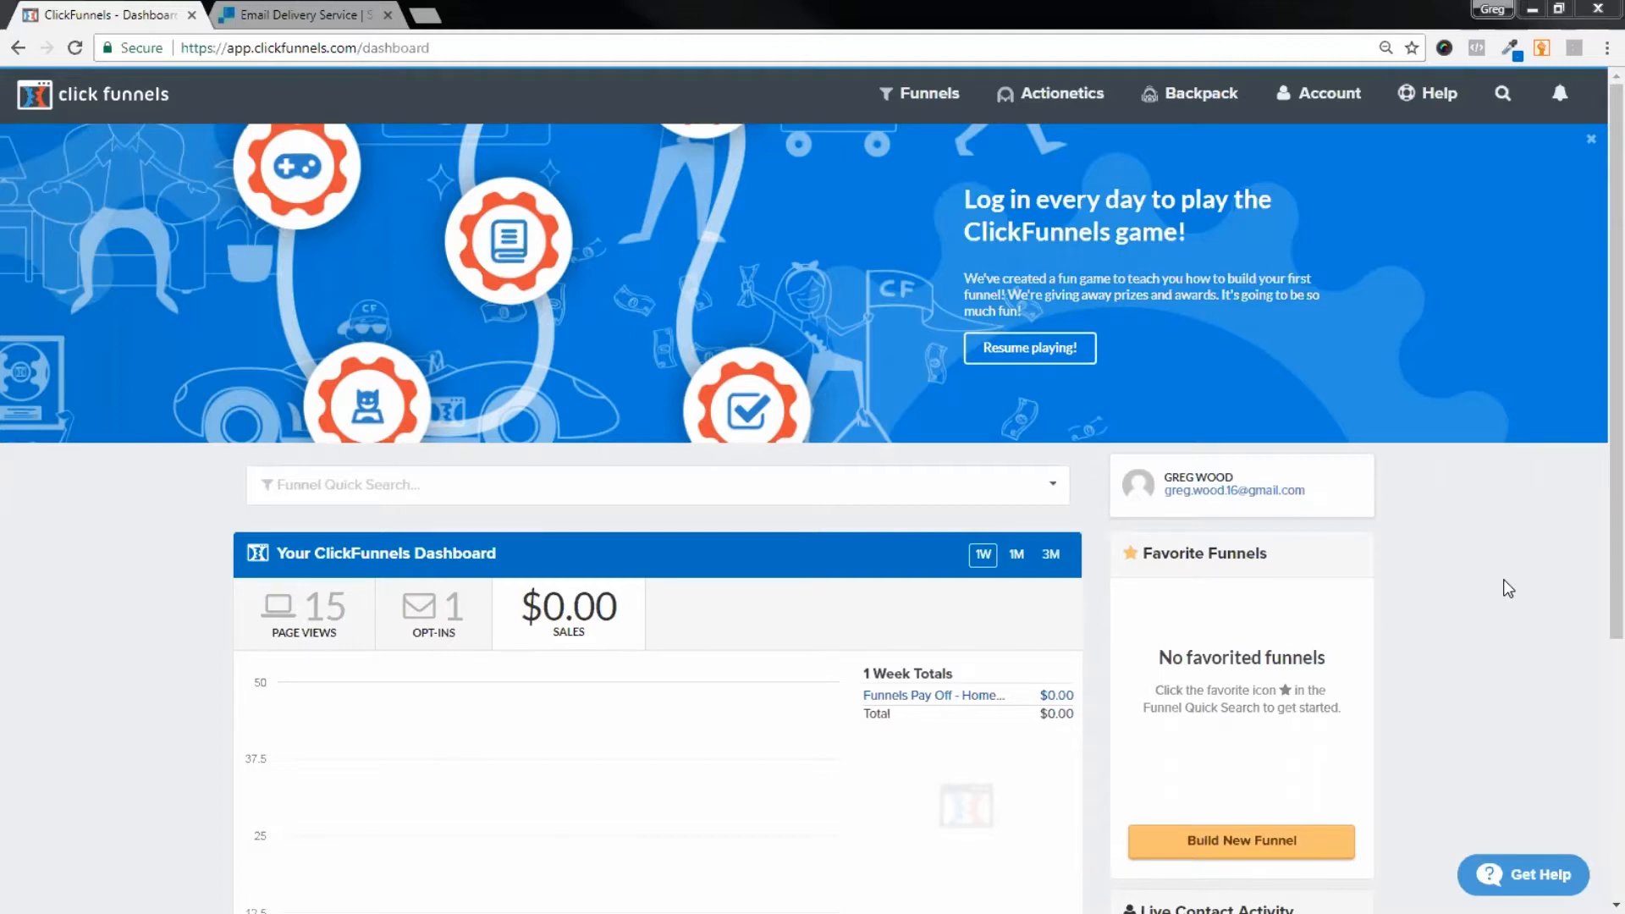
Step: Open Account > SMTP Settings and start a new, blank SMTP integration
mouse_move(1346, 100)
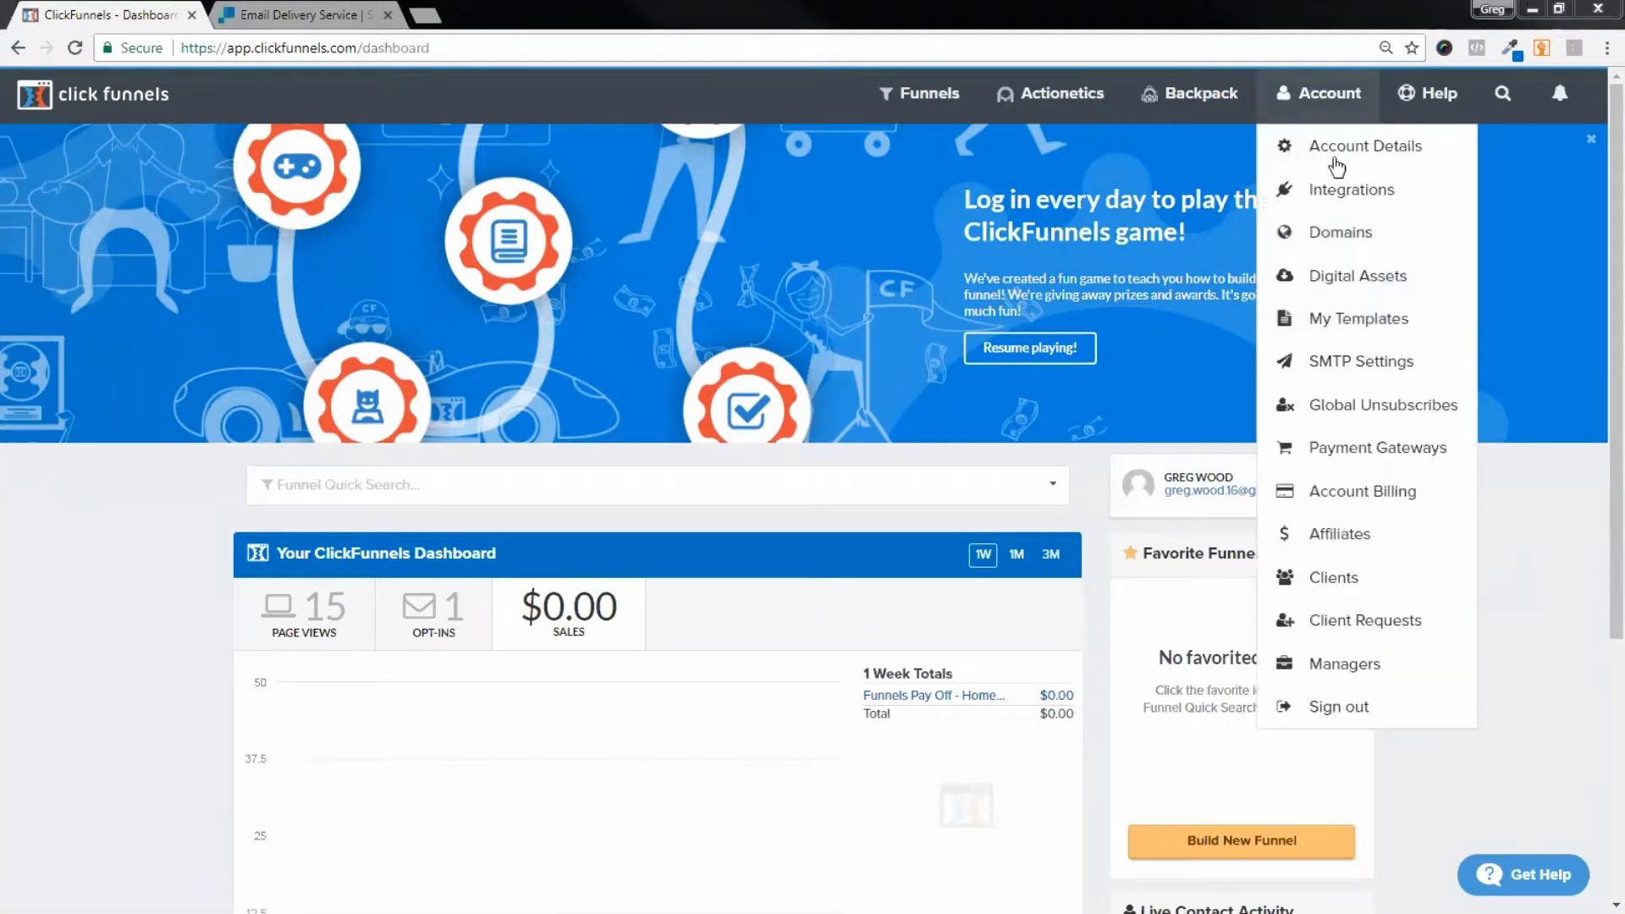
click(1370, 372)
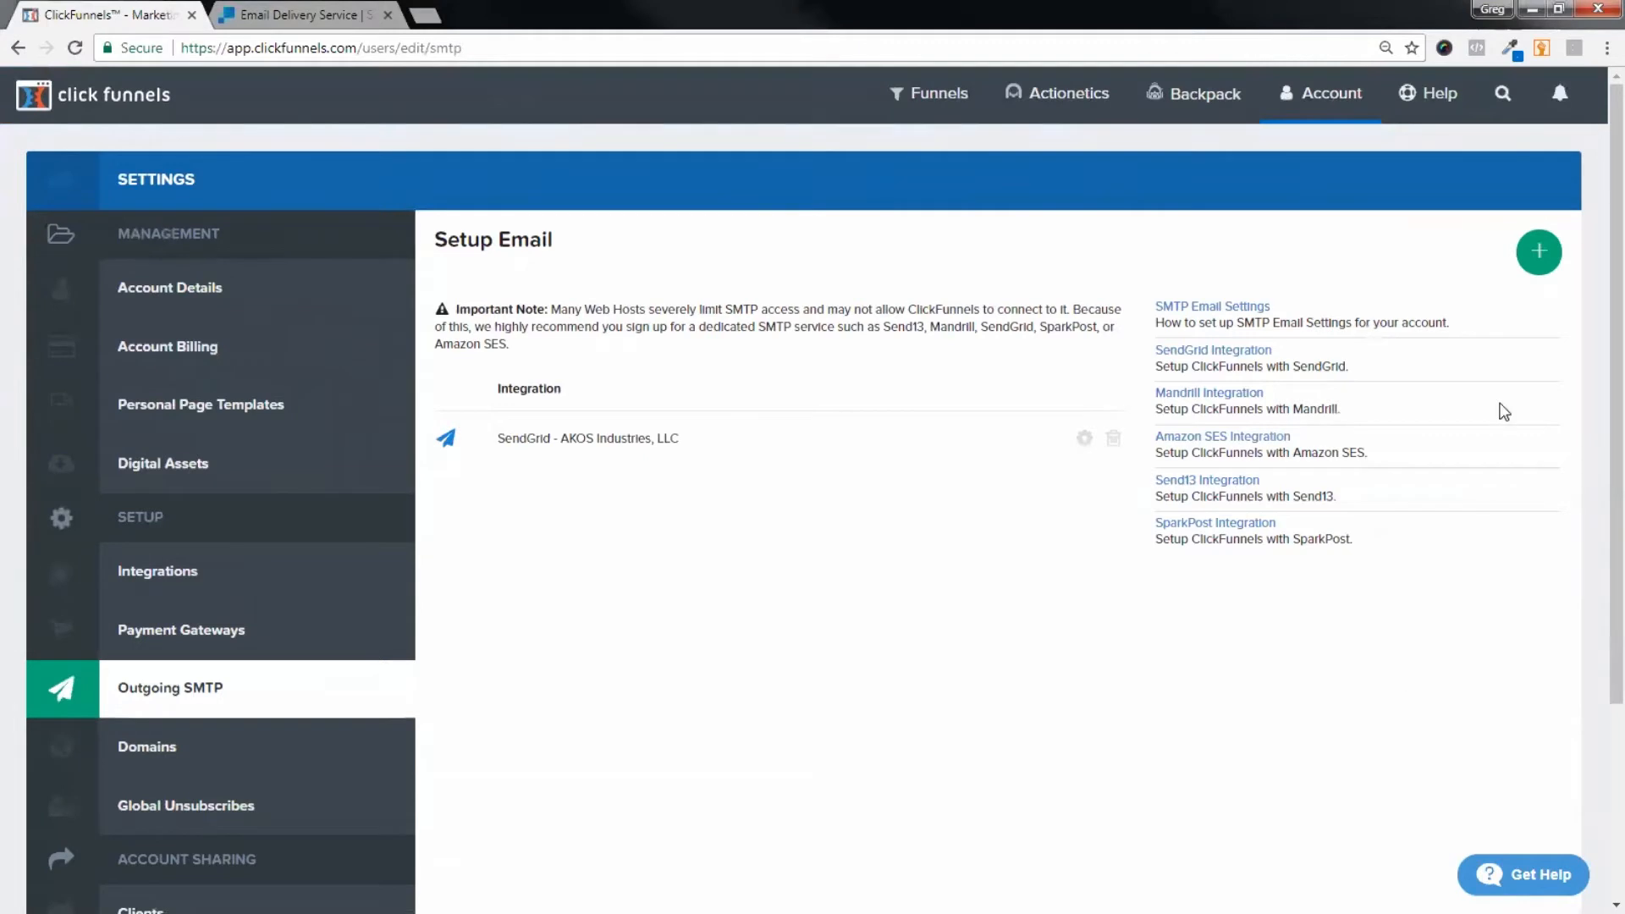
click(1539, 252)
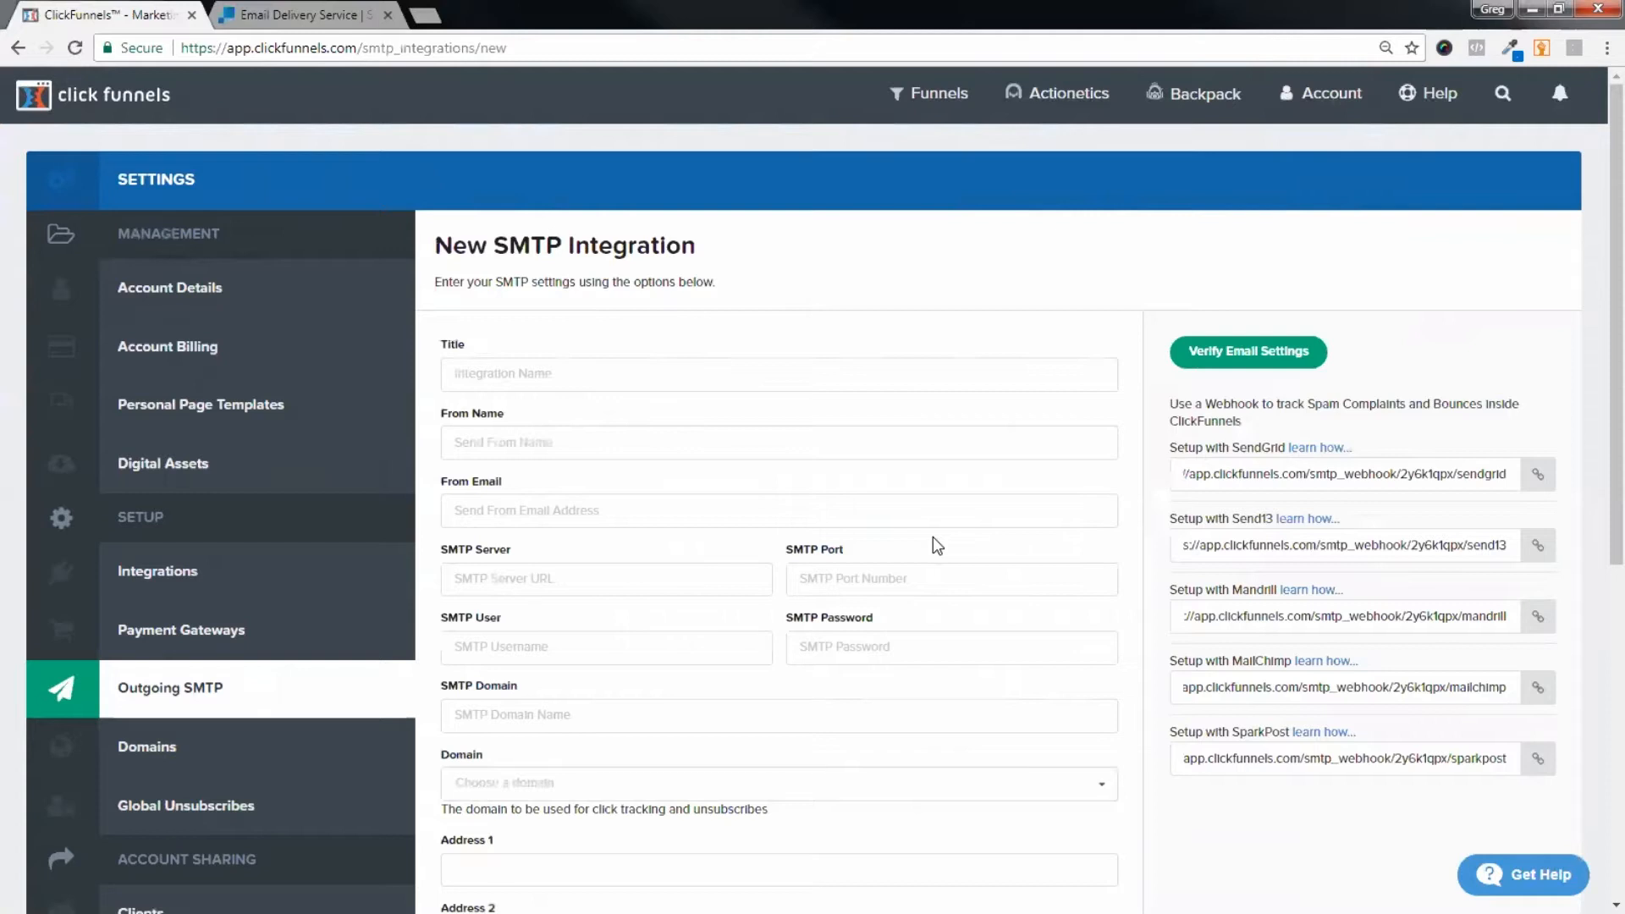
Step: Sign up for a free SendGrid Trial 40K account, then return to the ClickFunnels SMTP form
click(259, 15)
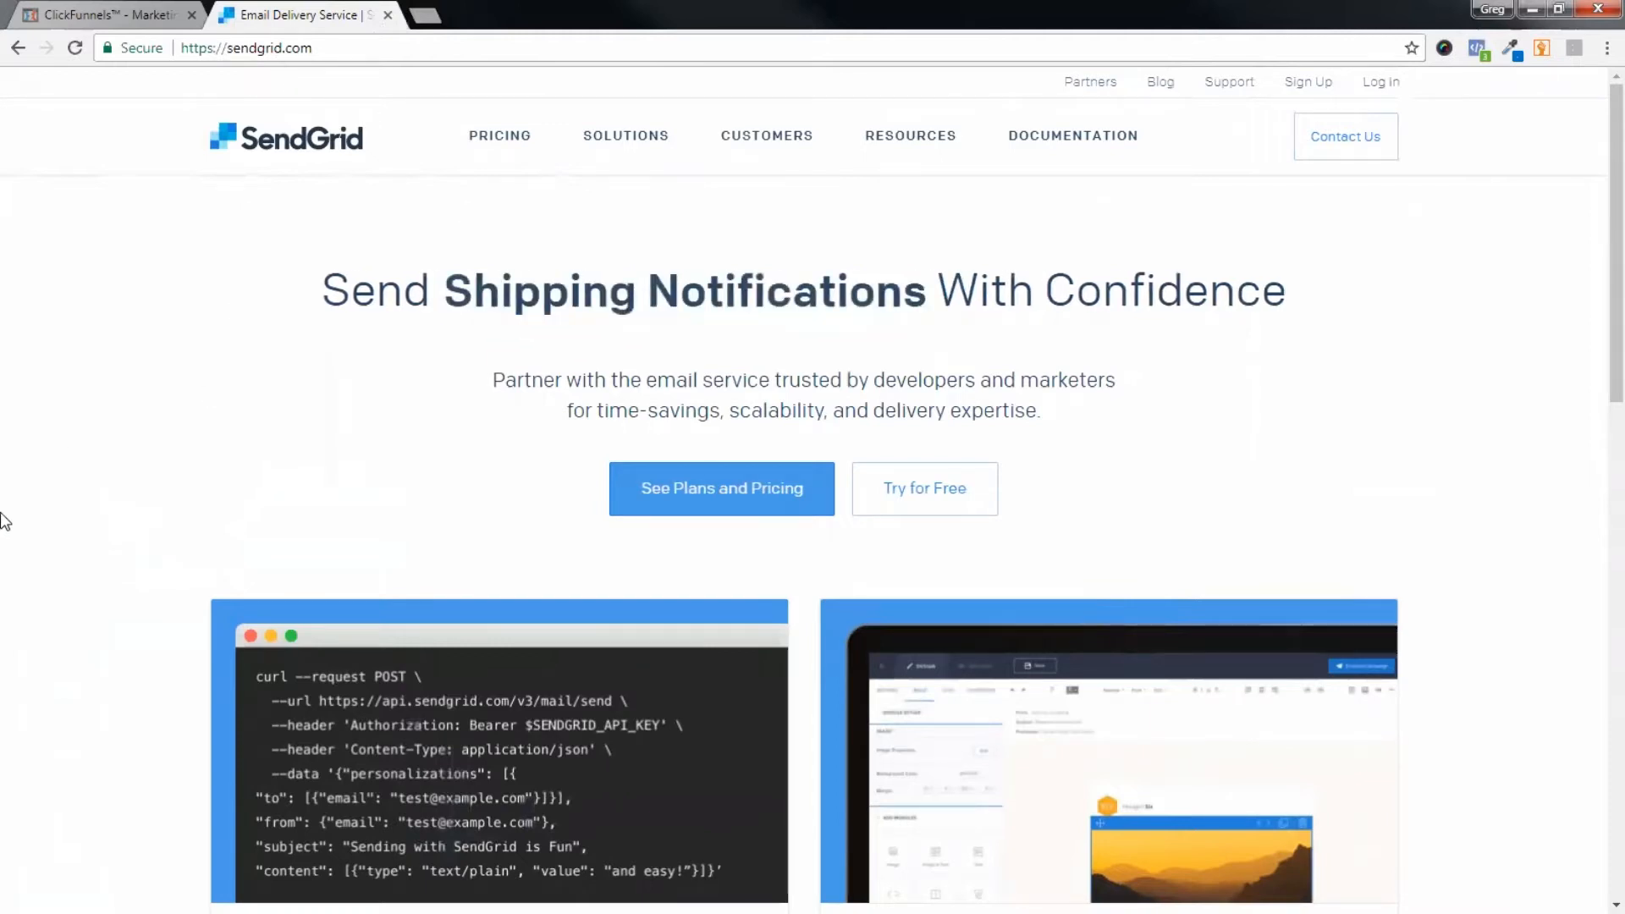
click(942, 491)
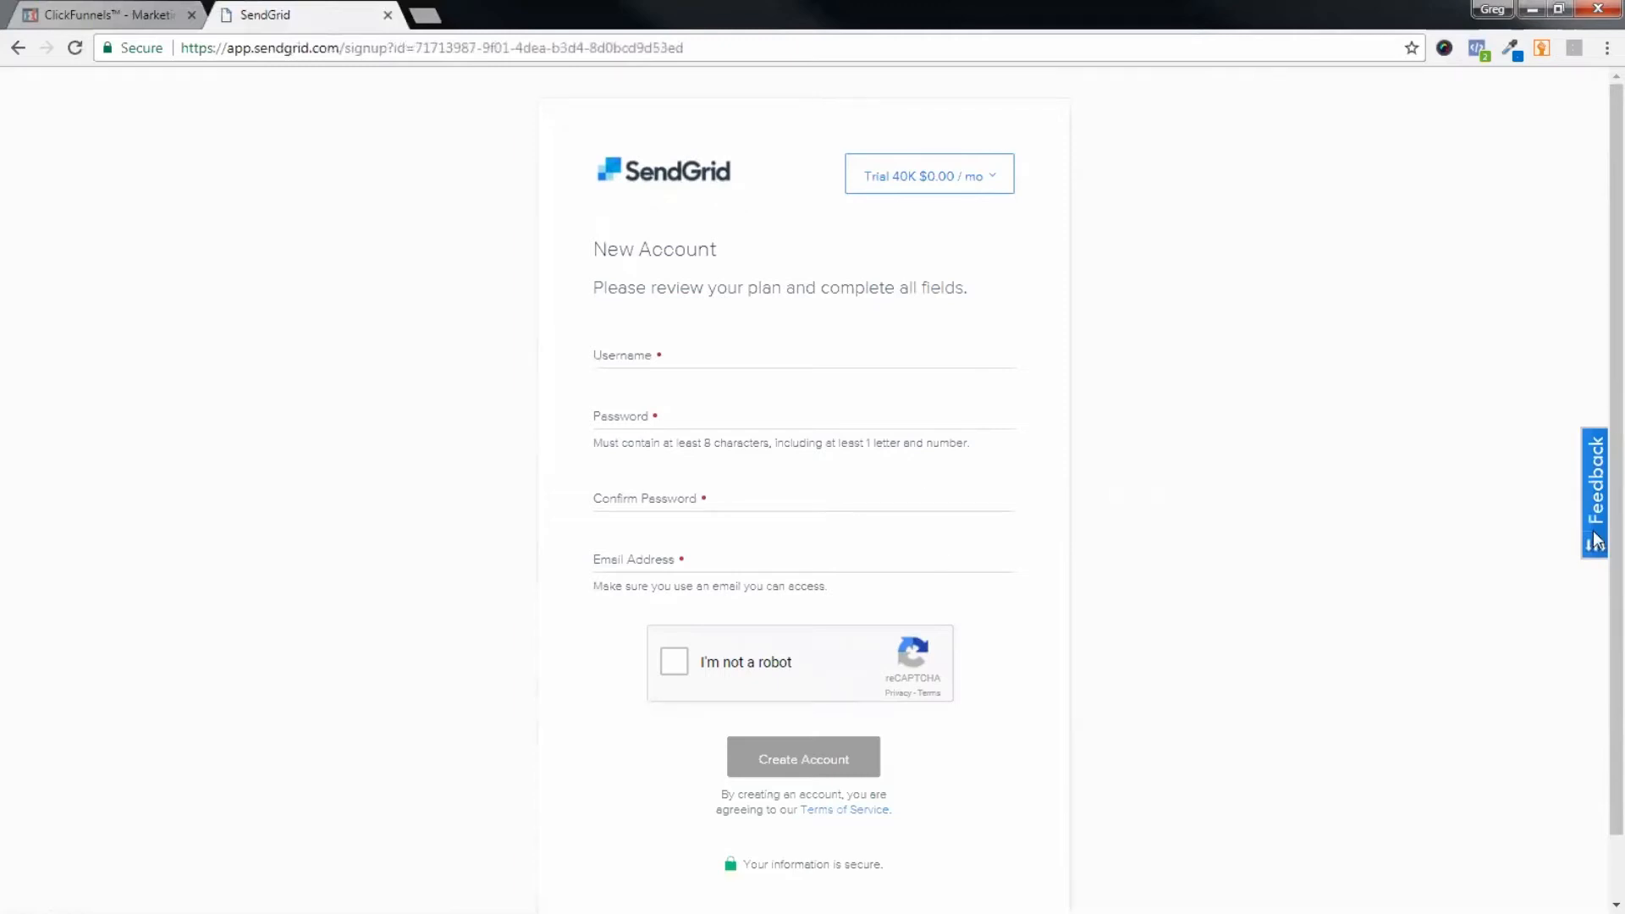
click(972, 188)
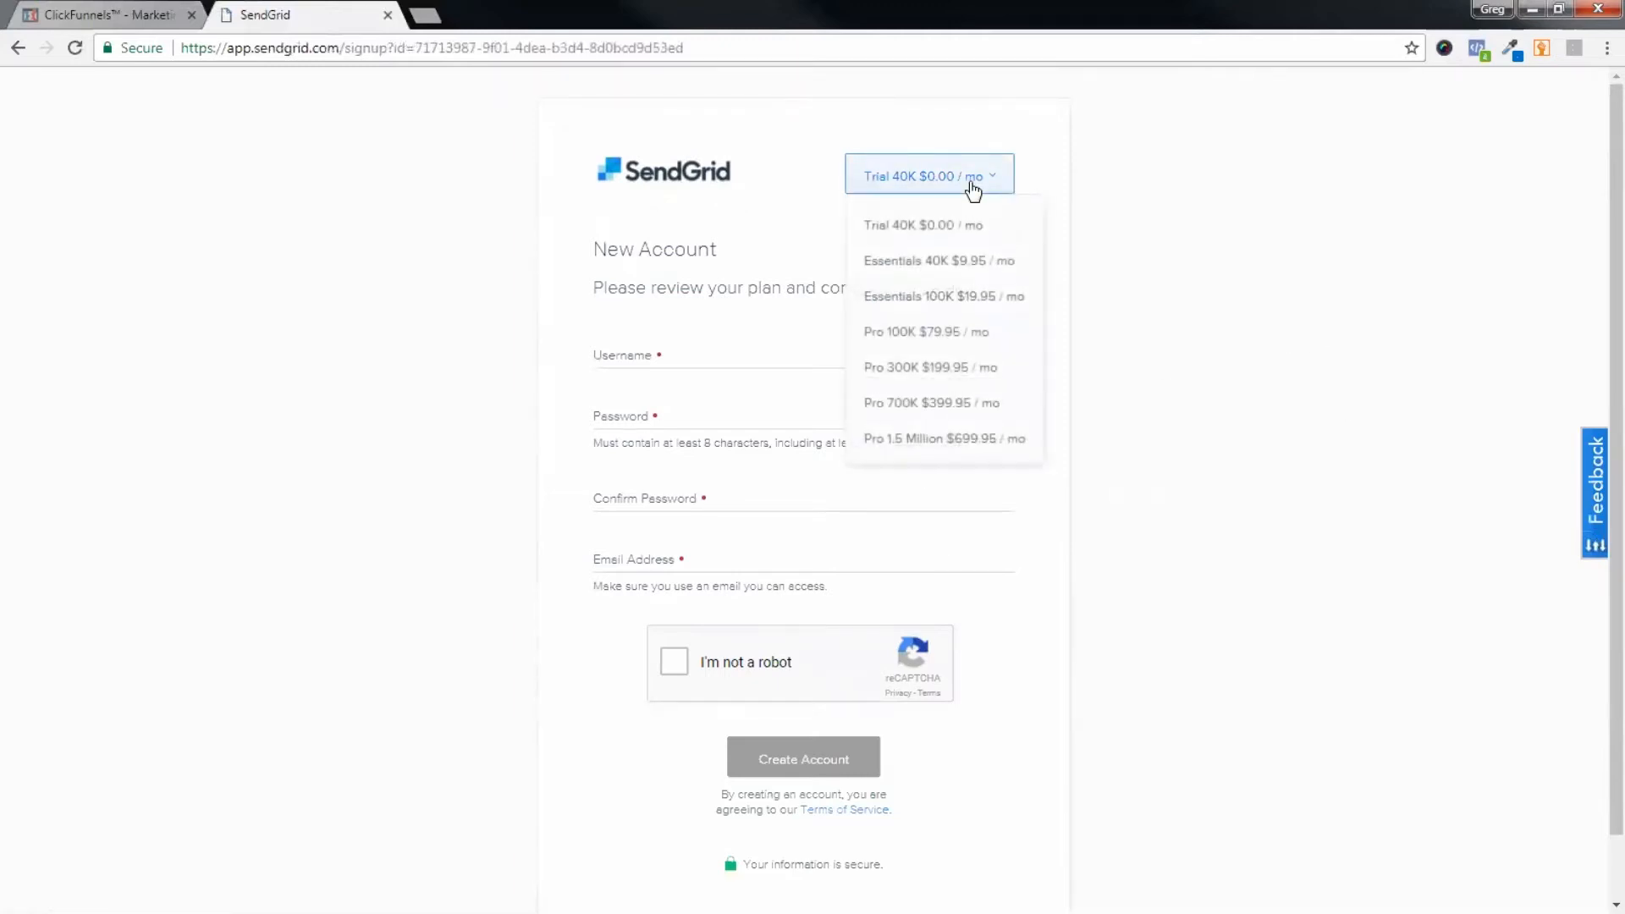
click(1278, 247)
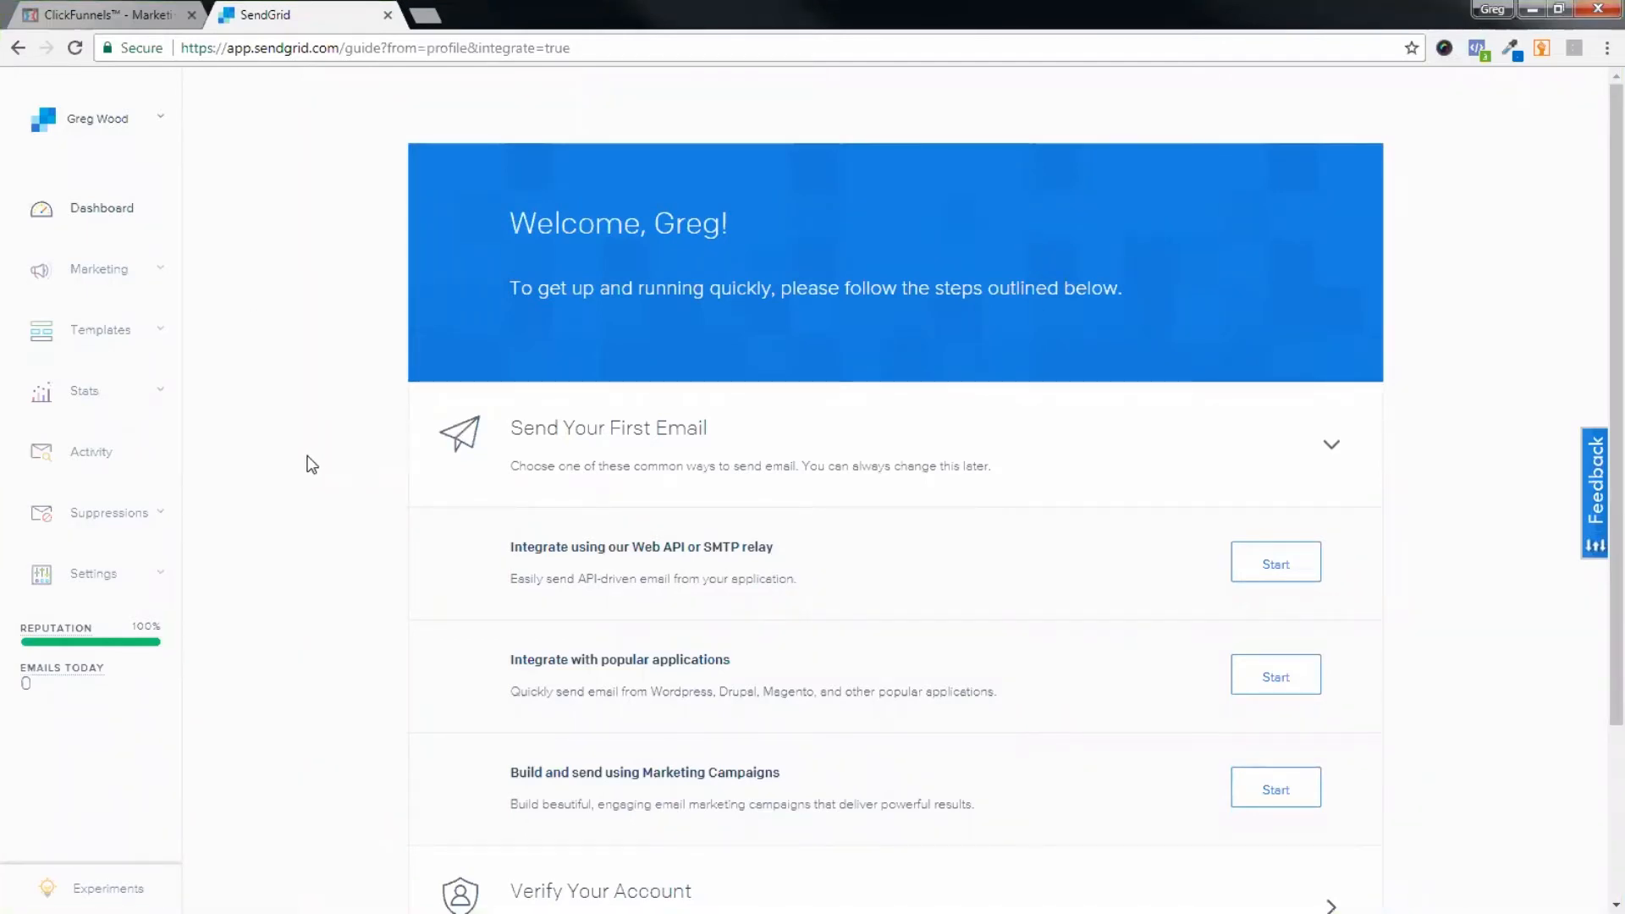
click(110, 15)
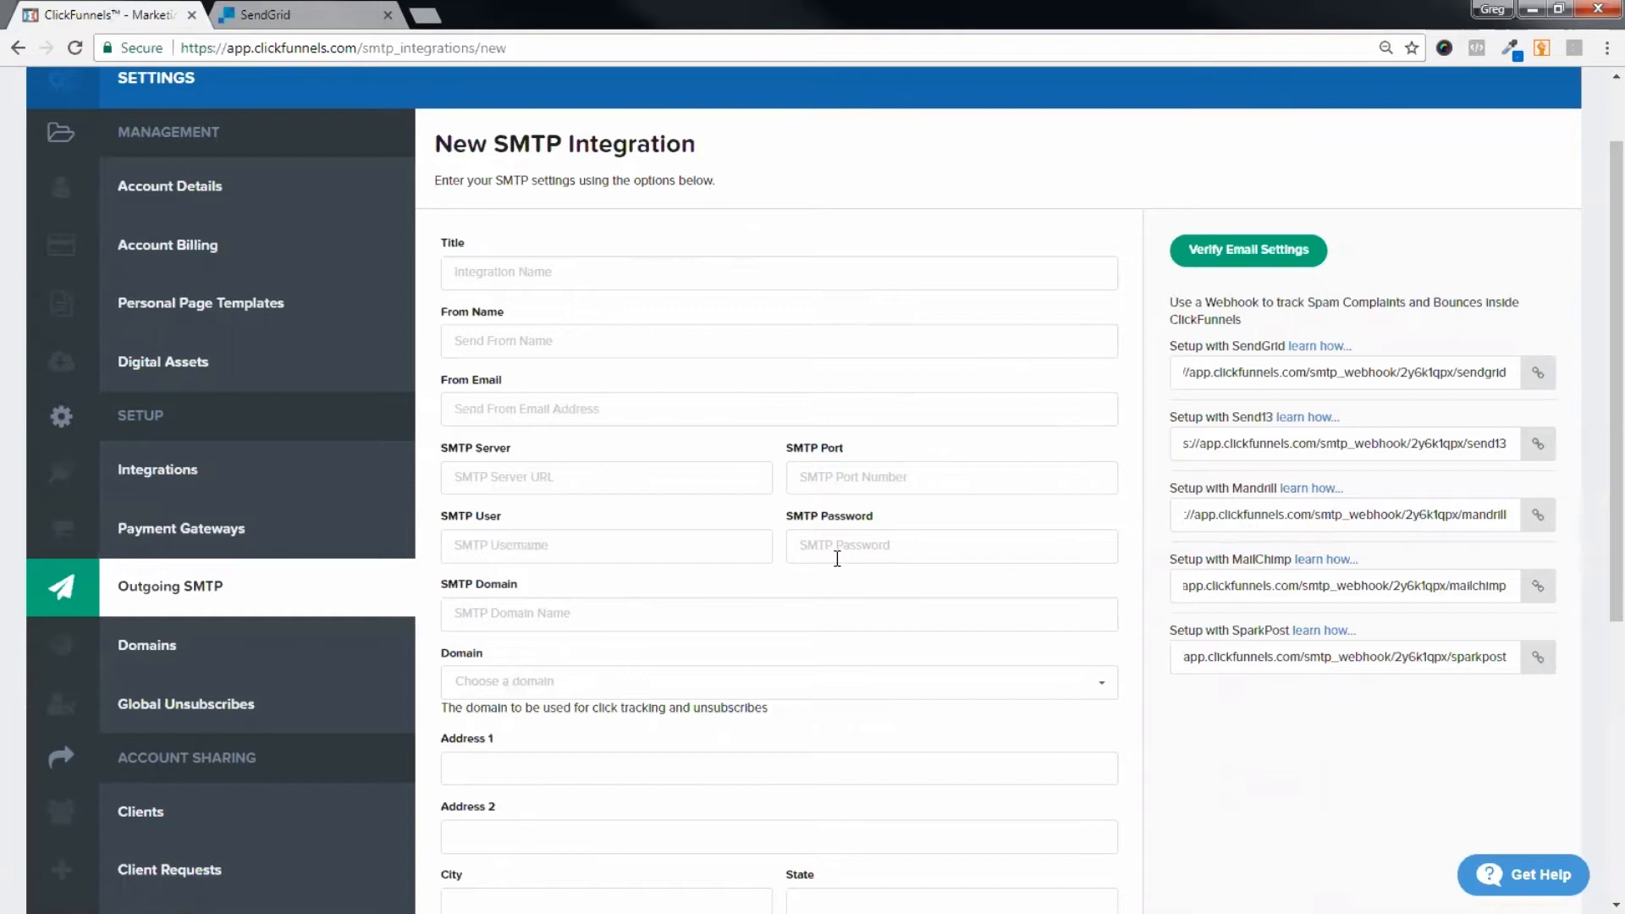
click(498, 280)
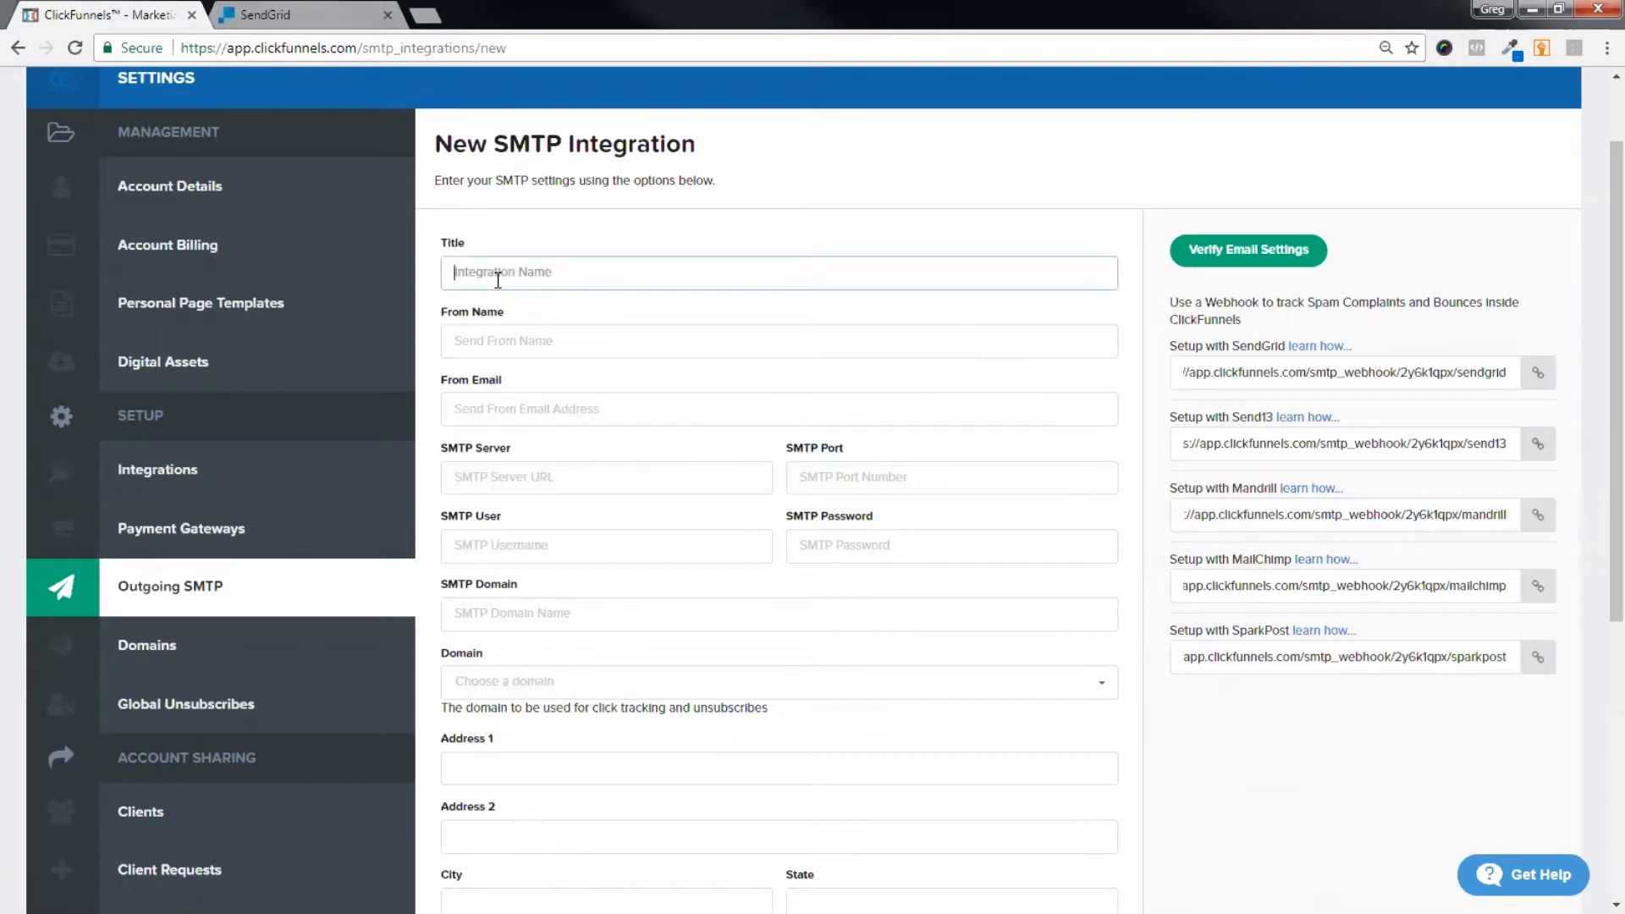
Step: Enter title 'Sendgrid - Training', From Name 'Training' and the sender e-mail address
text(Sendgrid - Training)
click(504, 336)
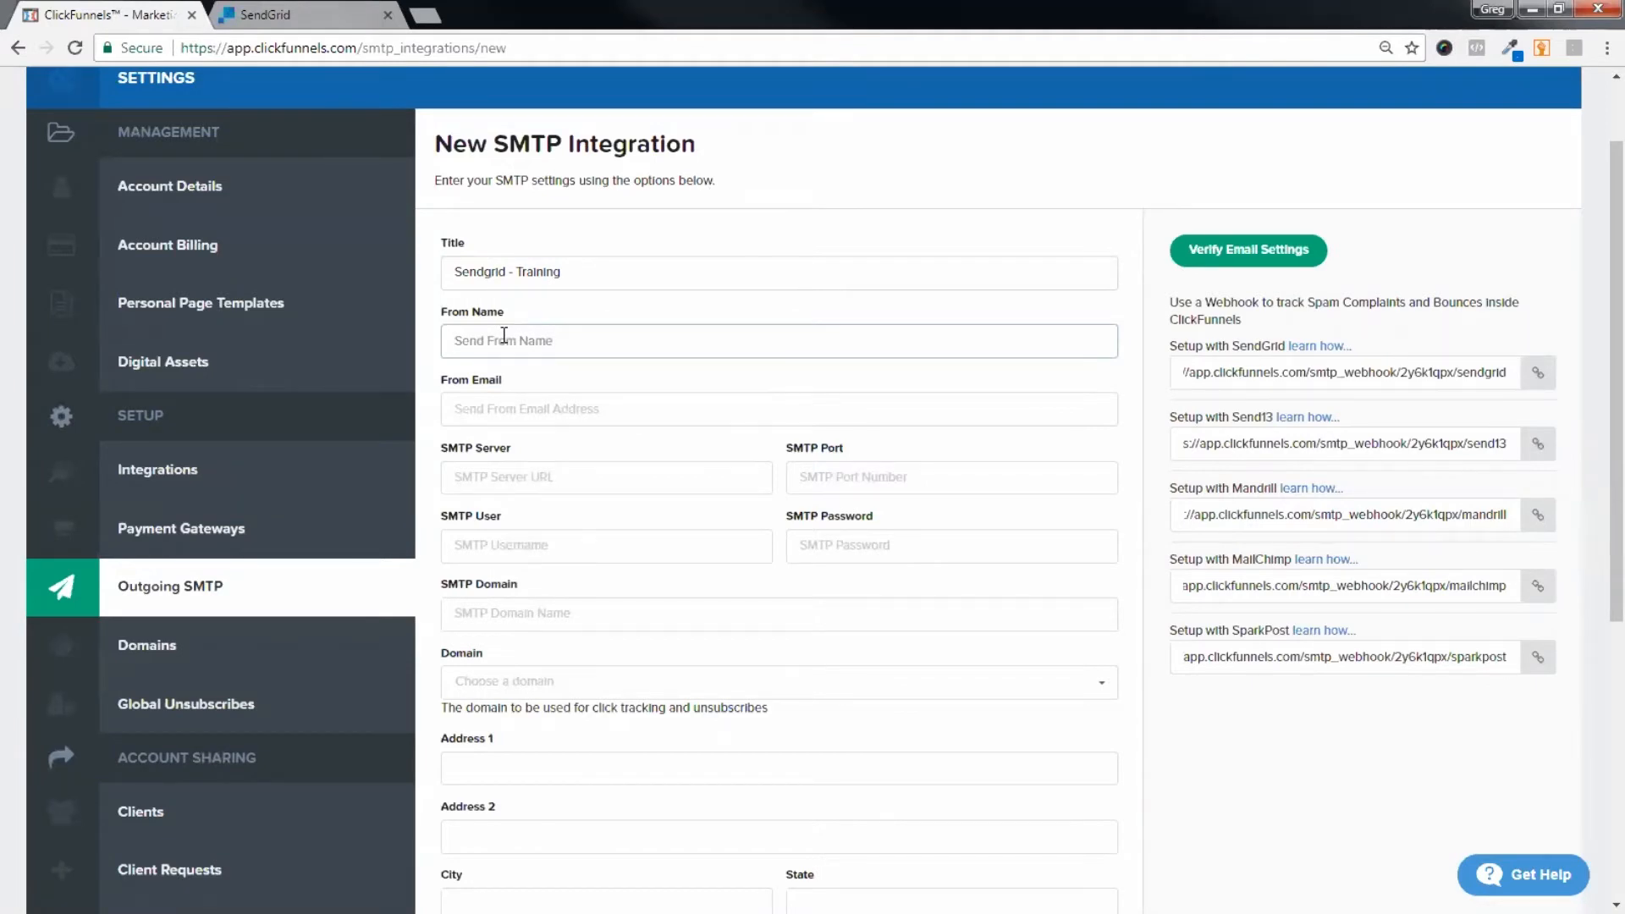
text(Training)
click(489, 410)
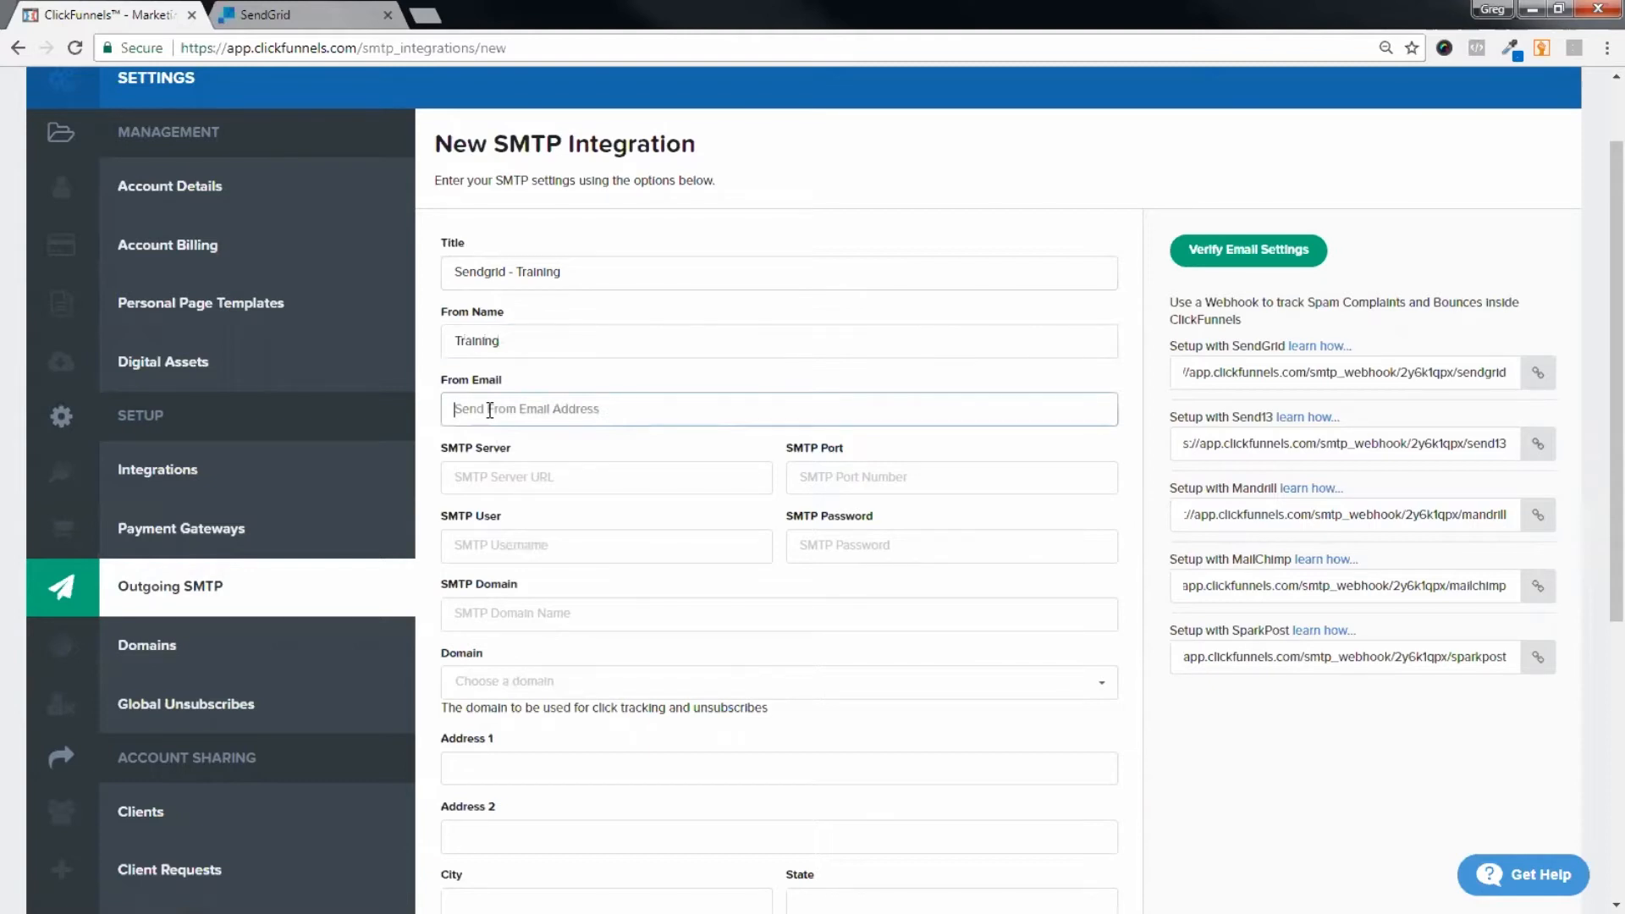
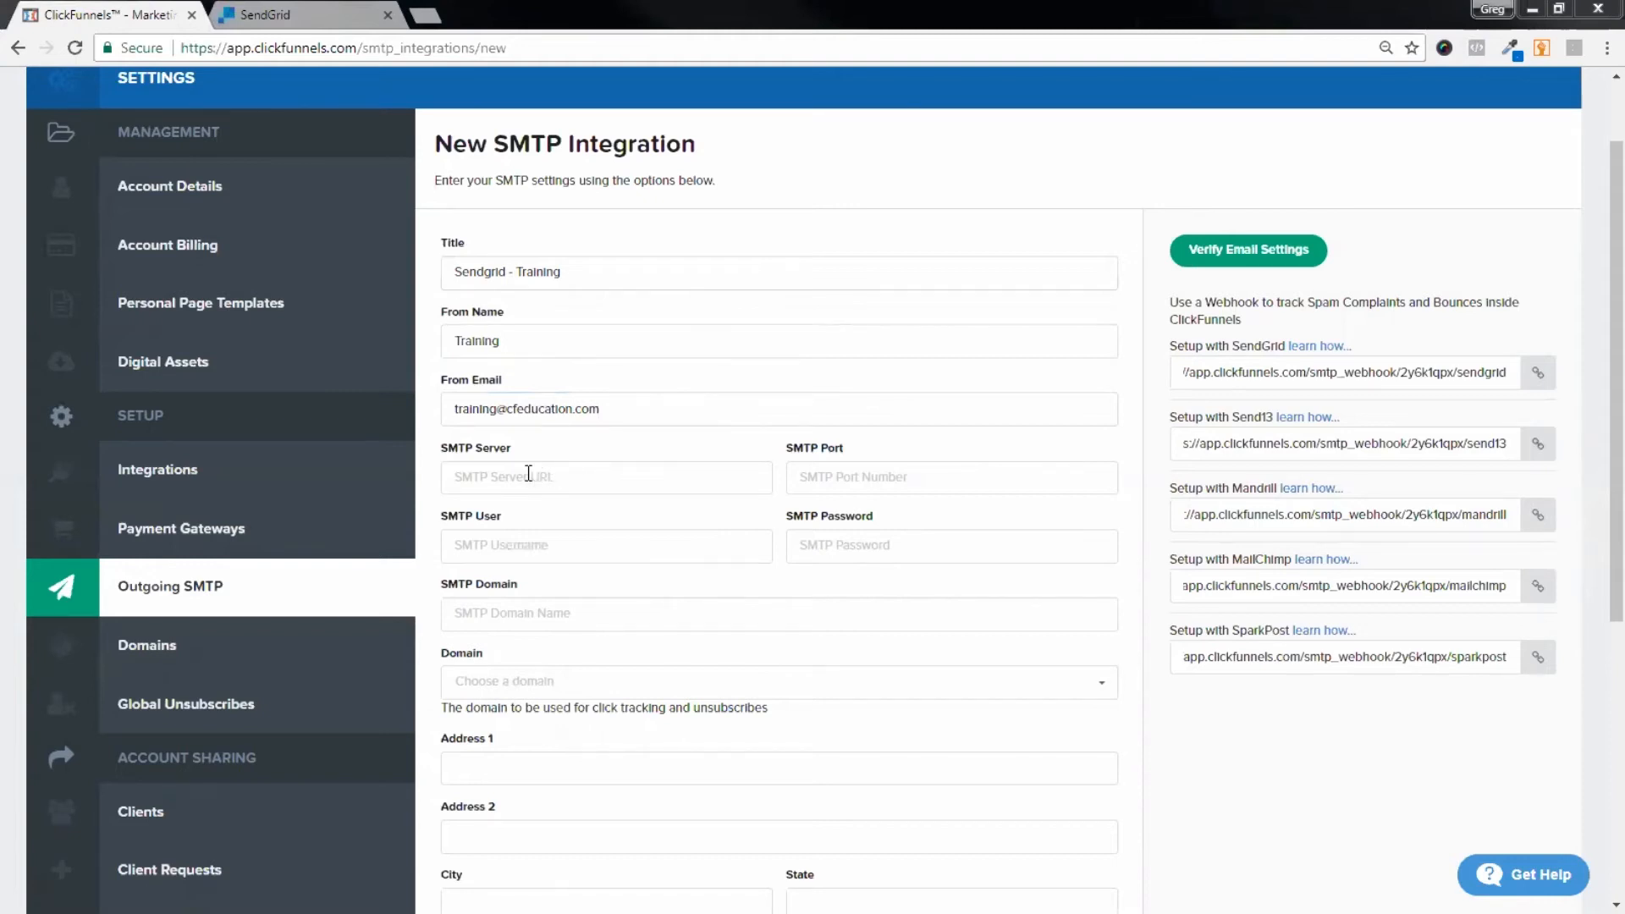
Step: Set the SMTP server to smtp.sendgrid.net and the port to 587
click(470, 466)
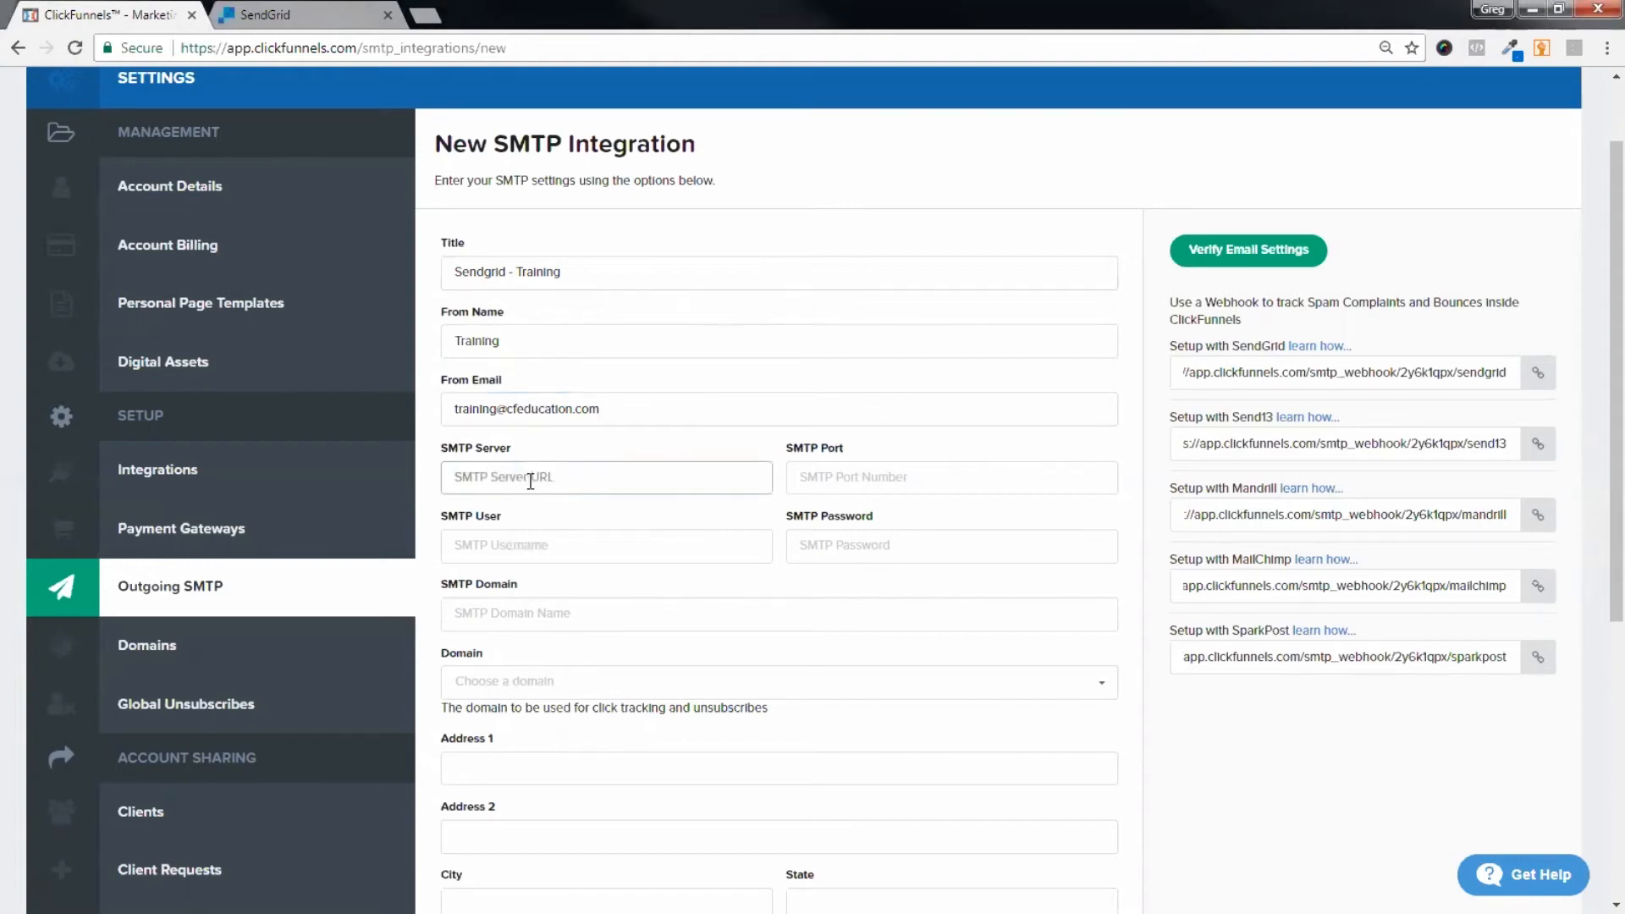
text(smtp.sendgrid.net)
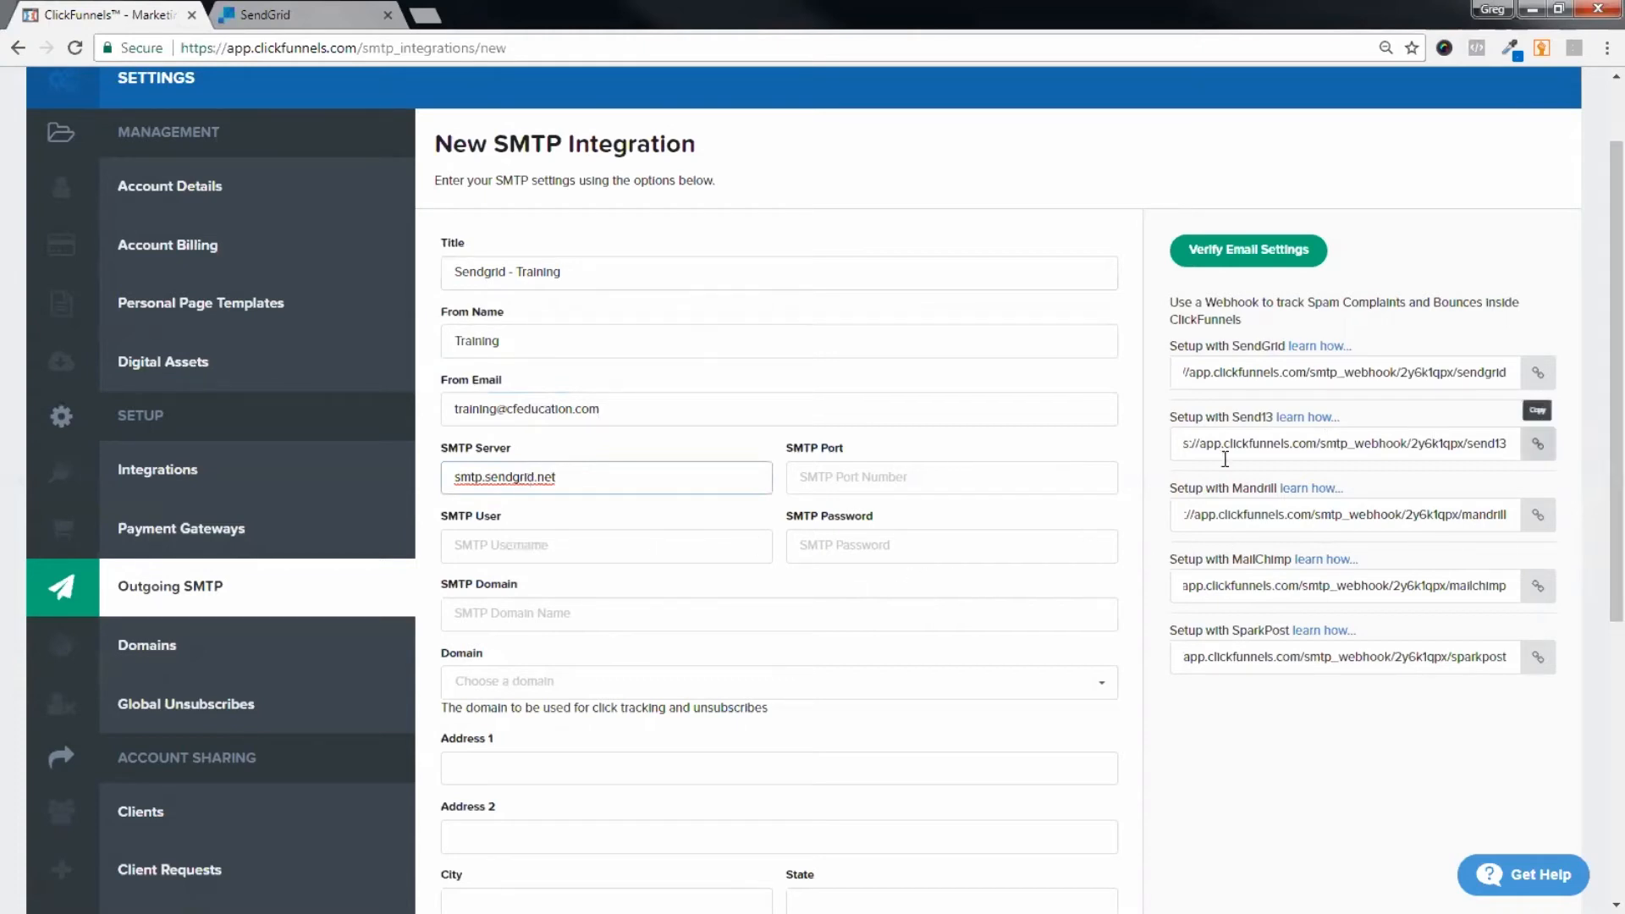
click(1056, 481)
text(587)
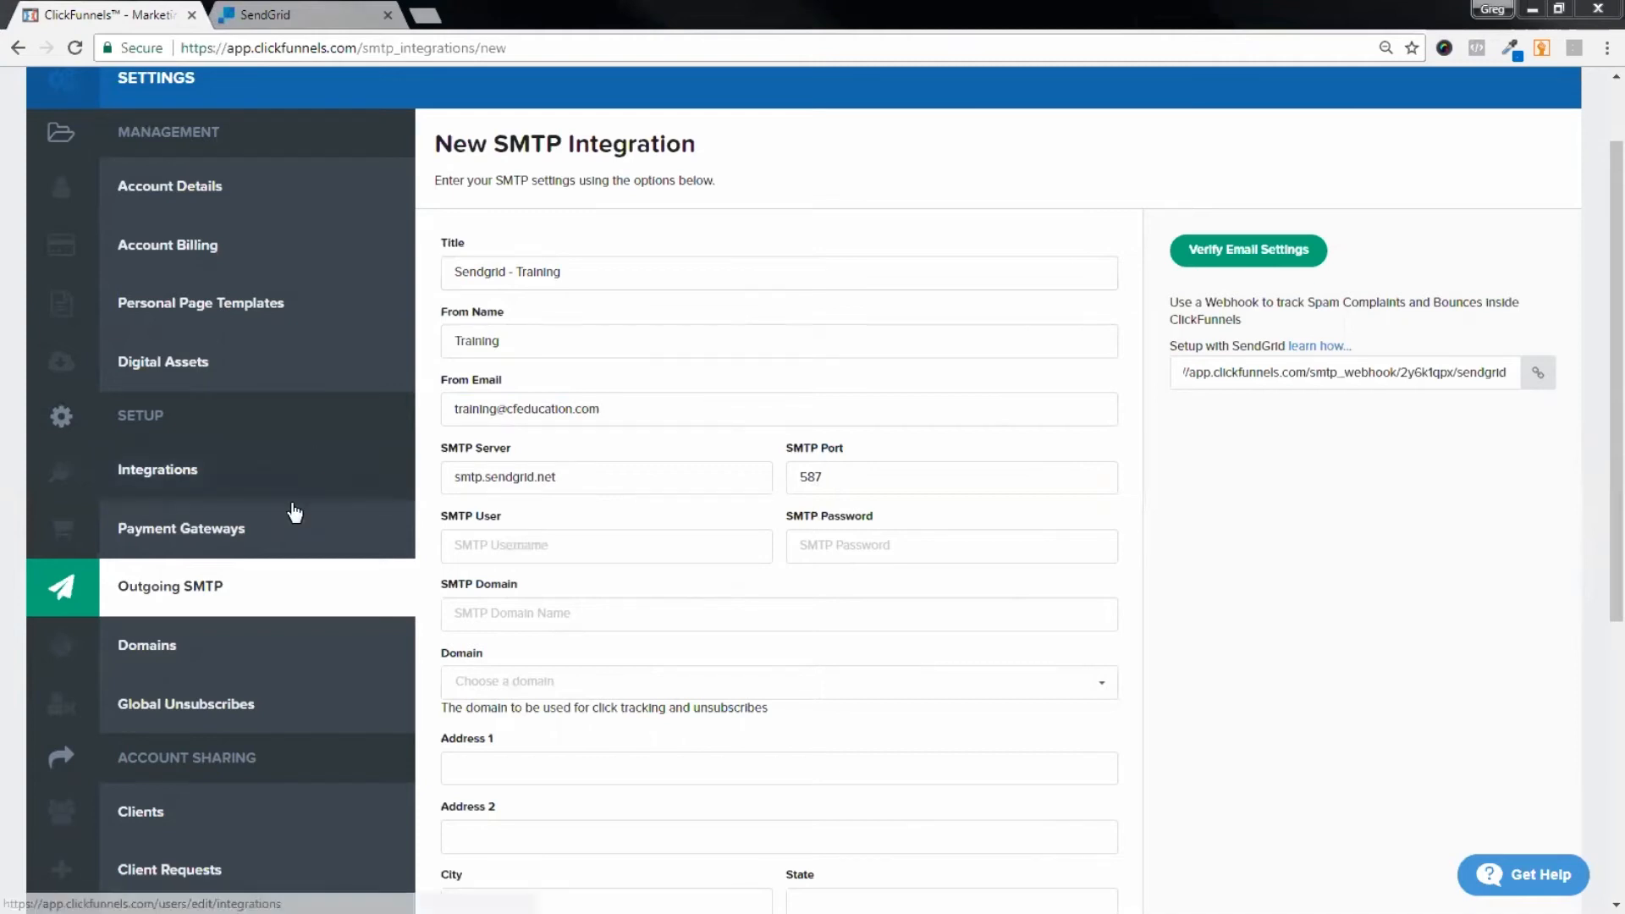
click(541, 601)
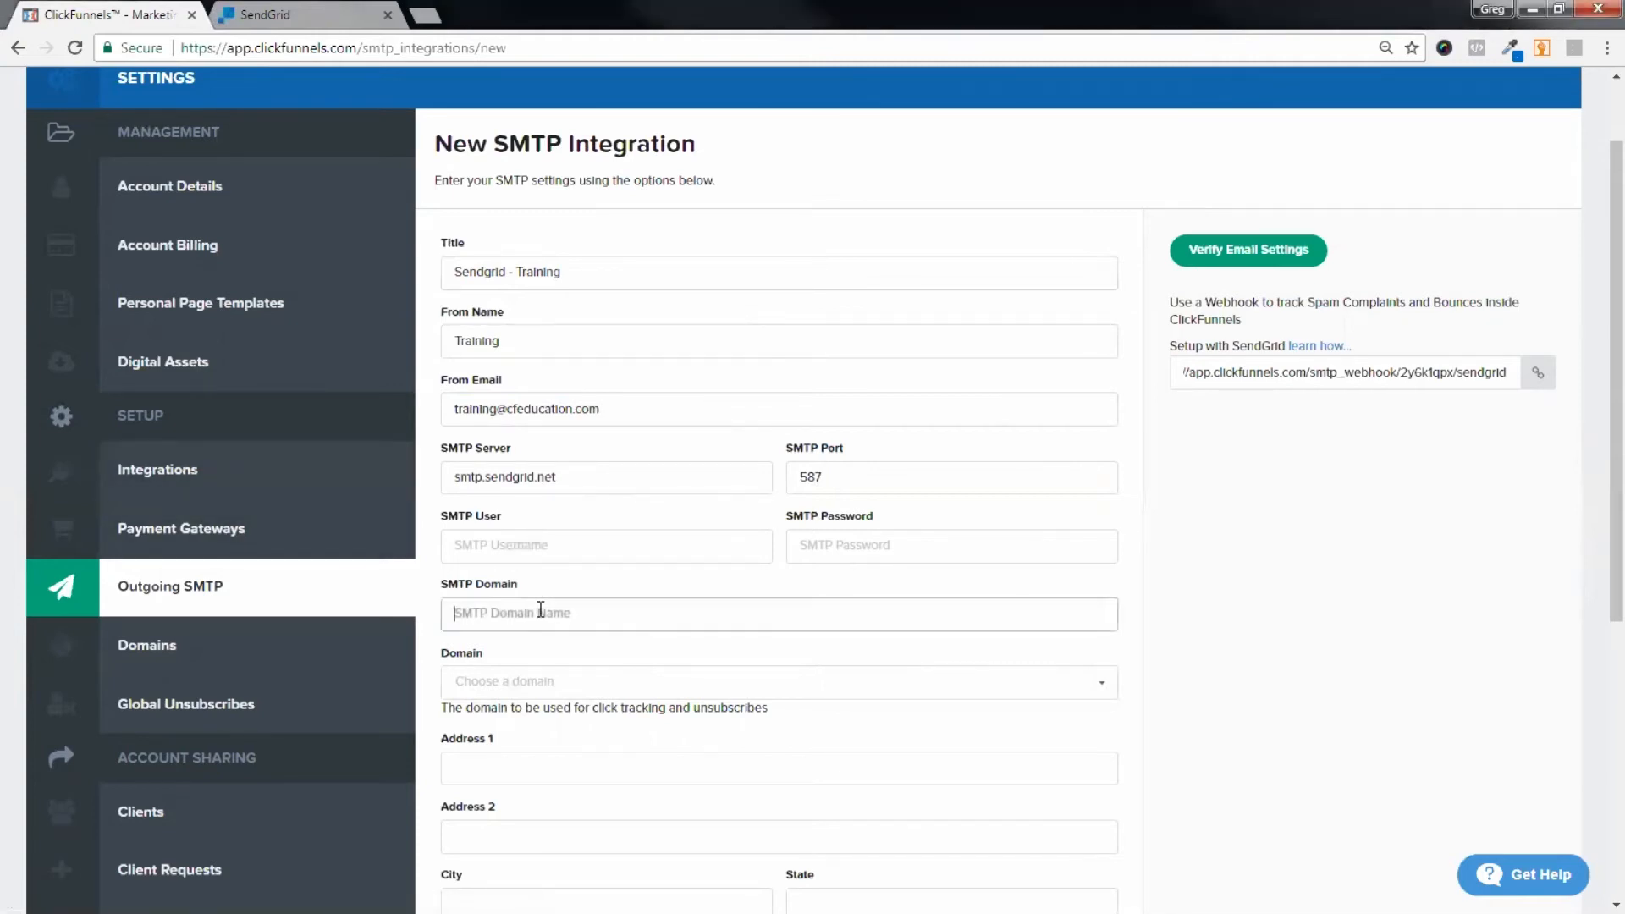
text(sendgrid.net)
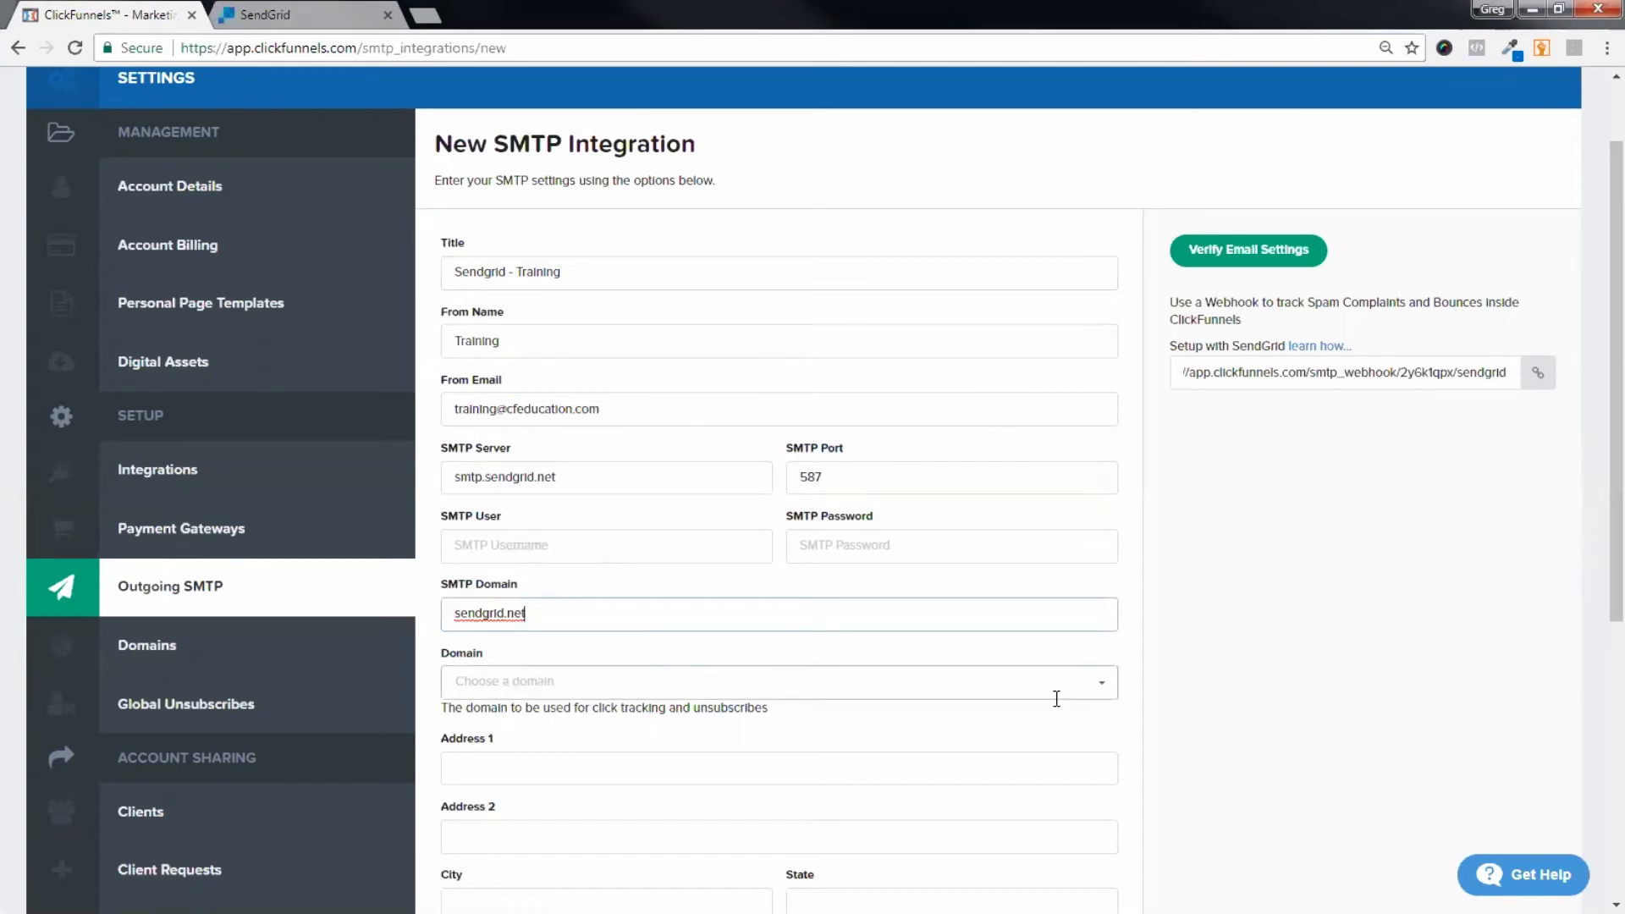
click(1099, 696)
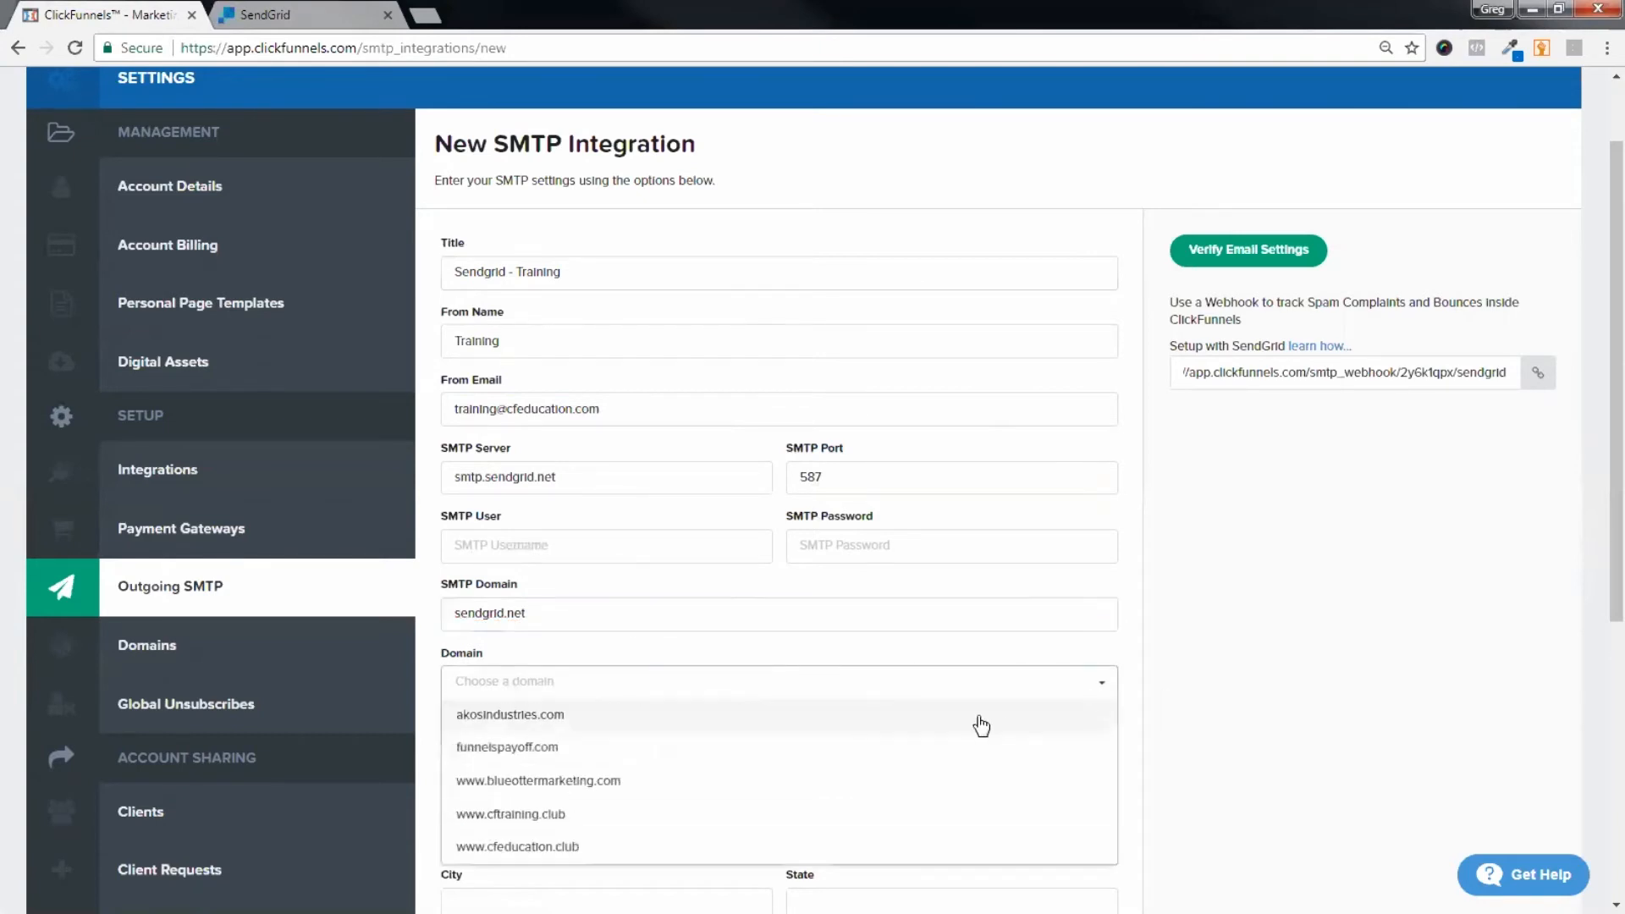
click(615, 850)
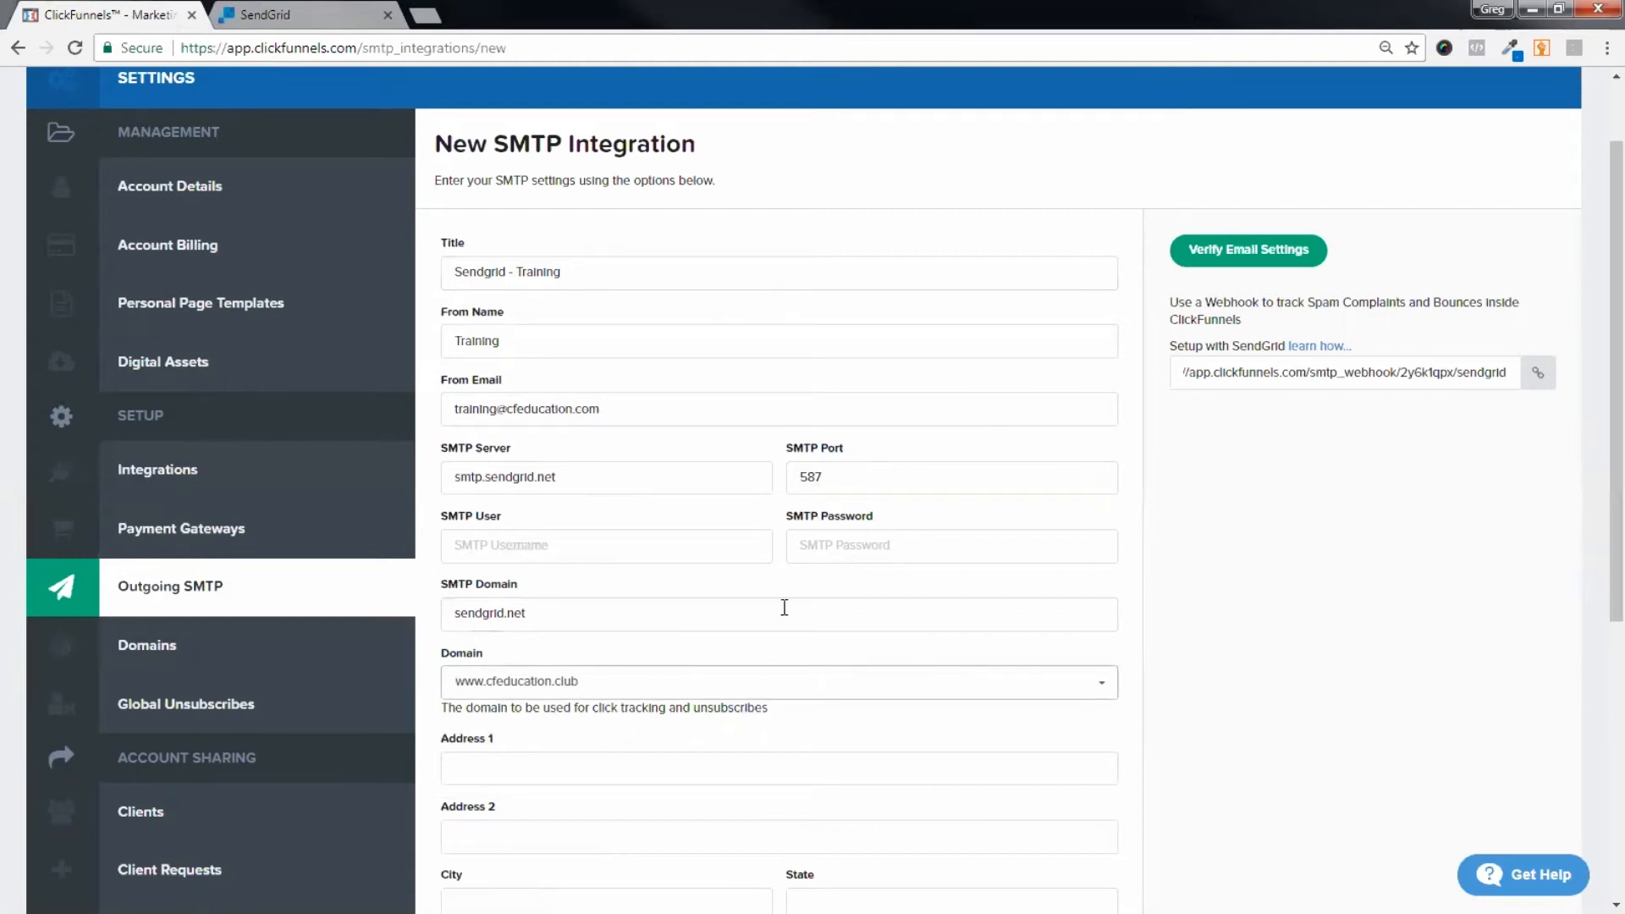
click(648, 559)
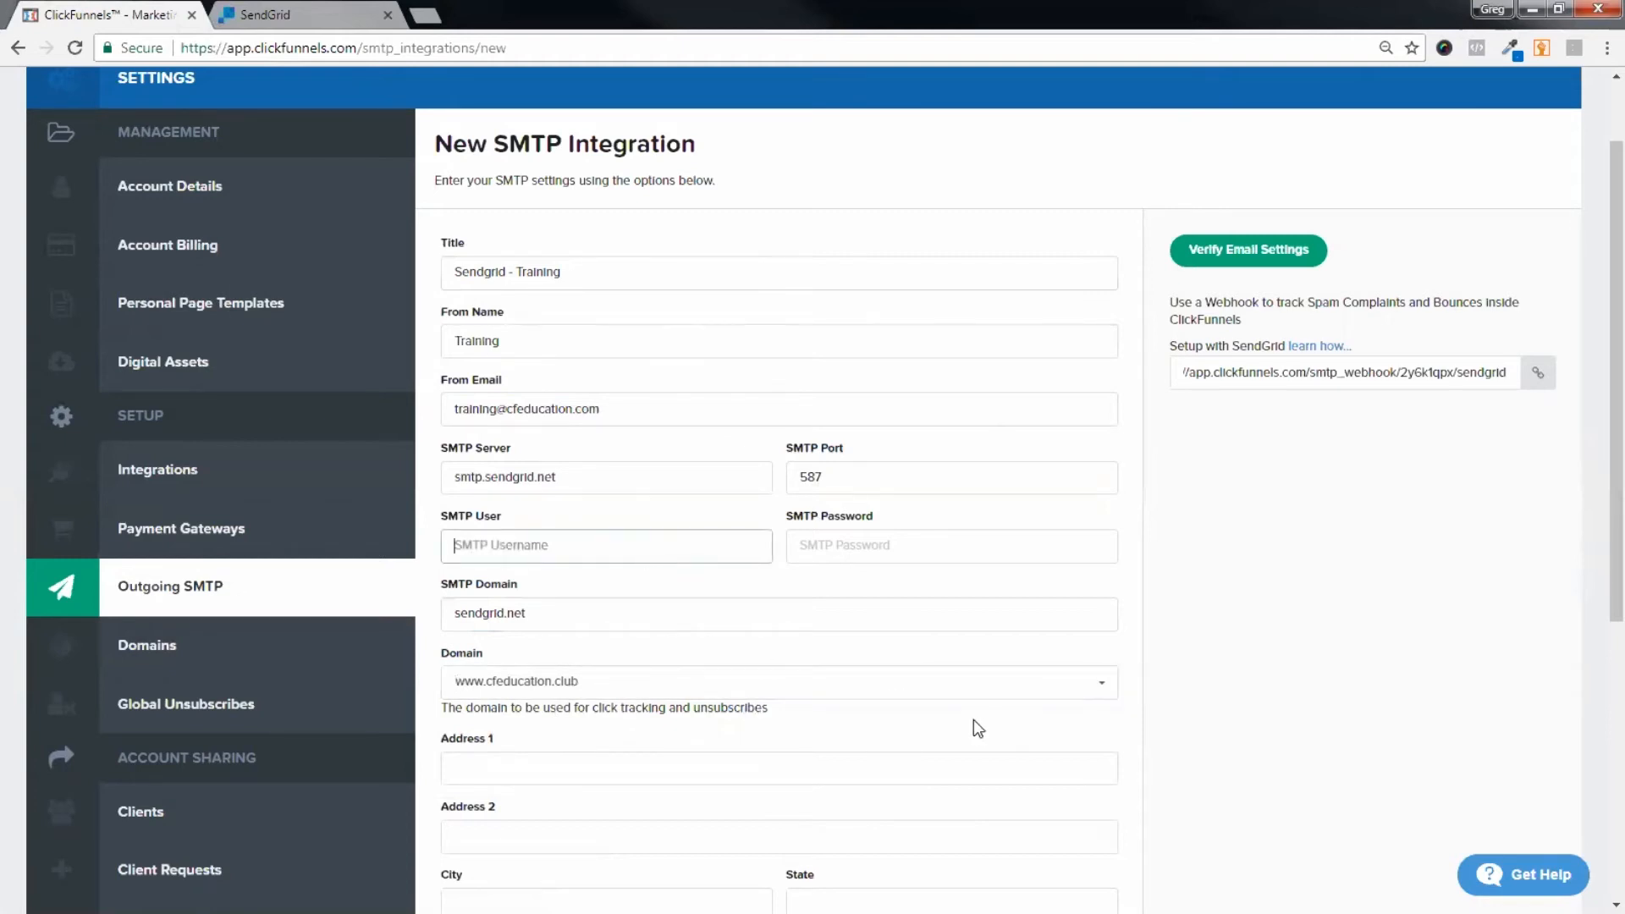
scroll(546, 635, down, 3)
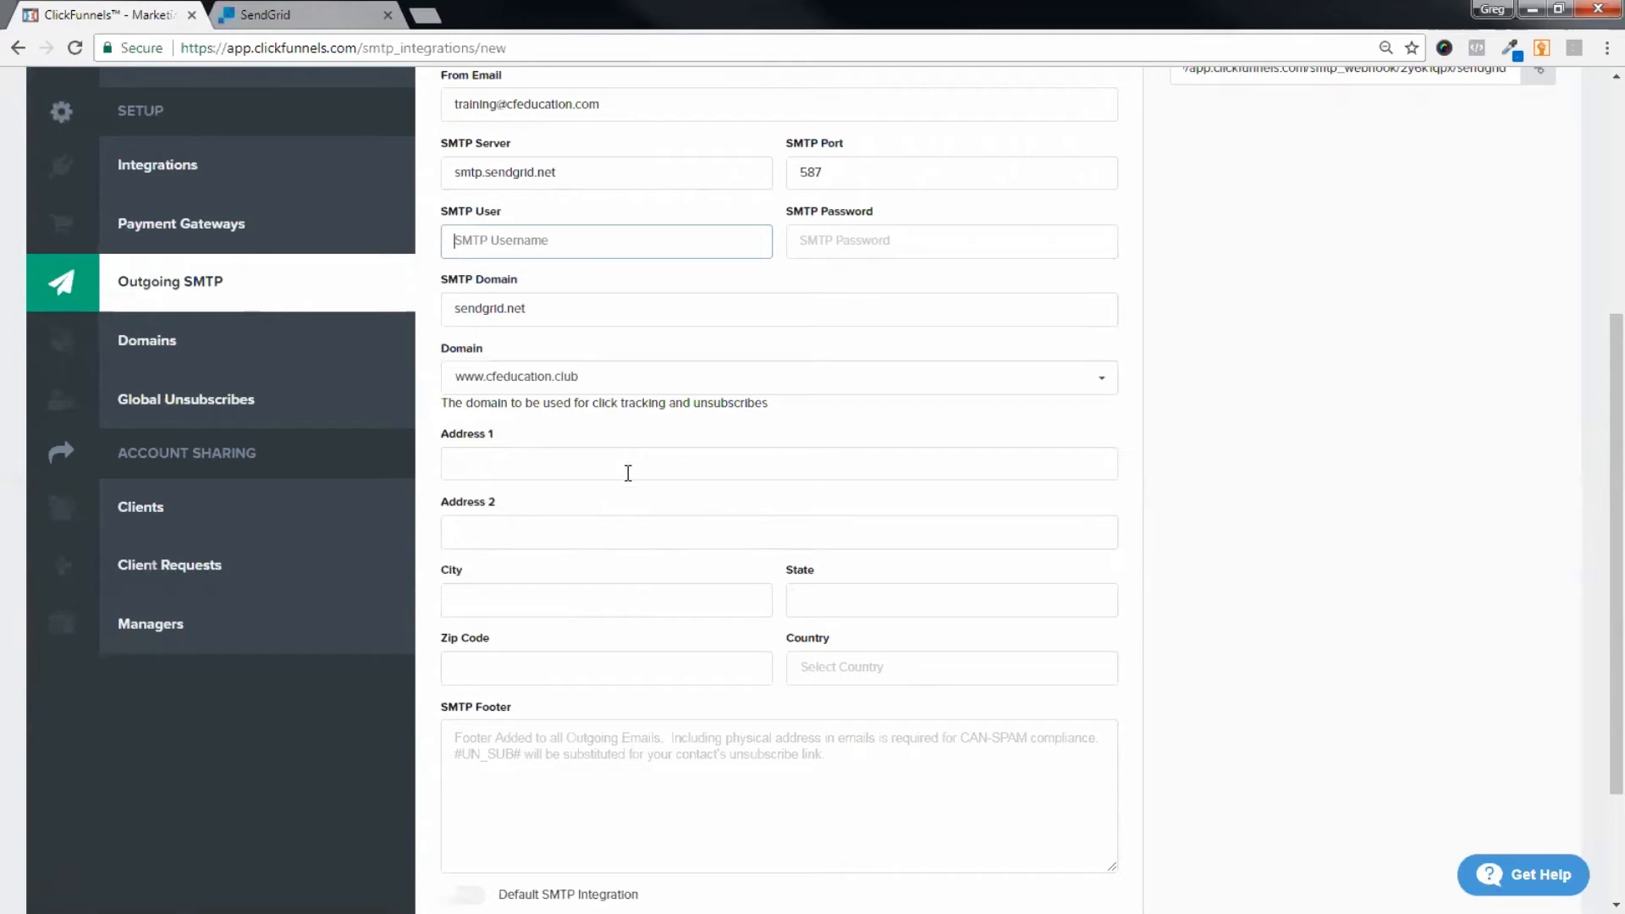
scroll(660, 512, down, 1)
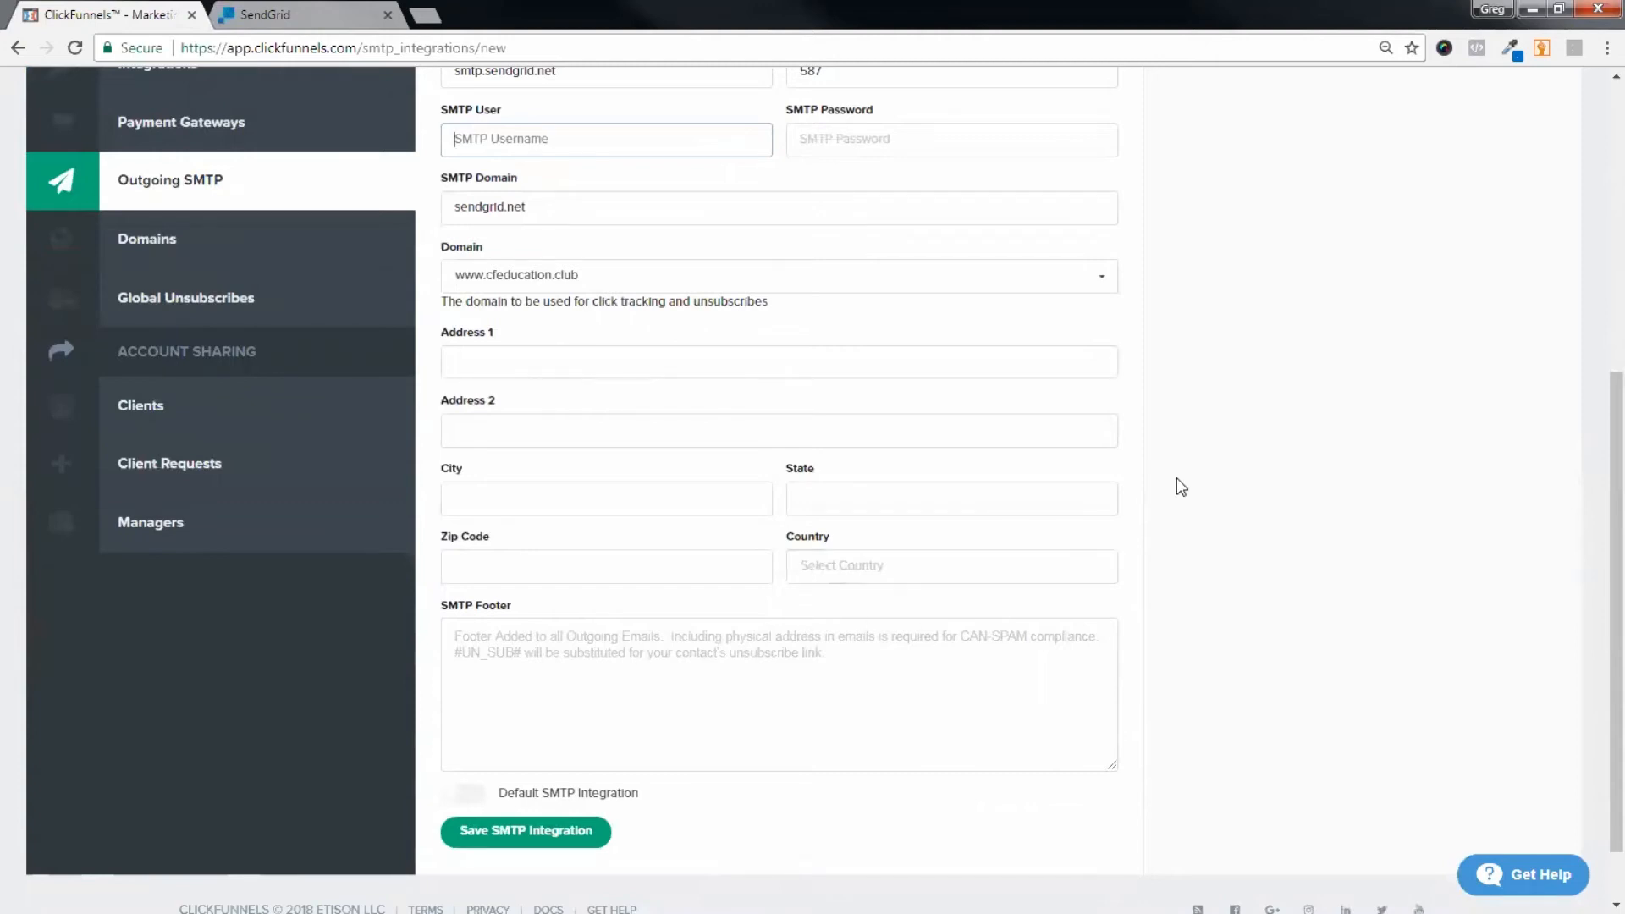
scroll(859, 511, up, 3)
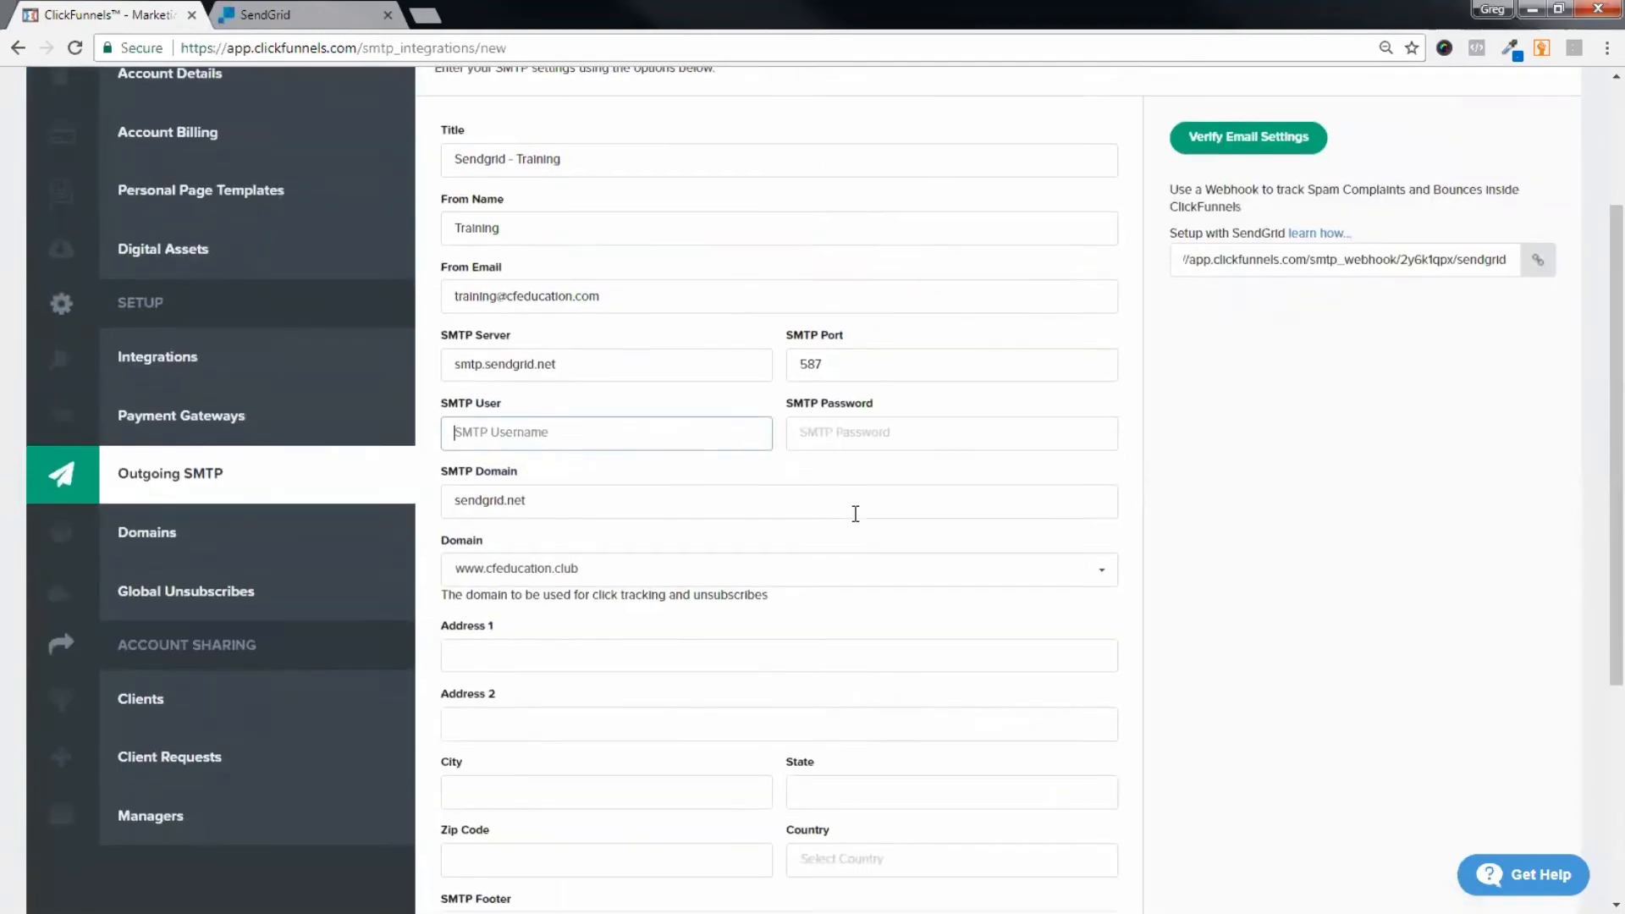
scroll(859, 520, down, 1)
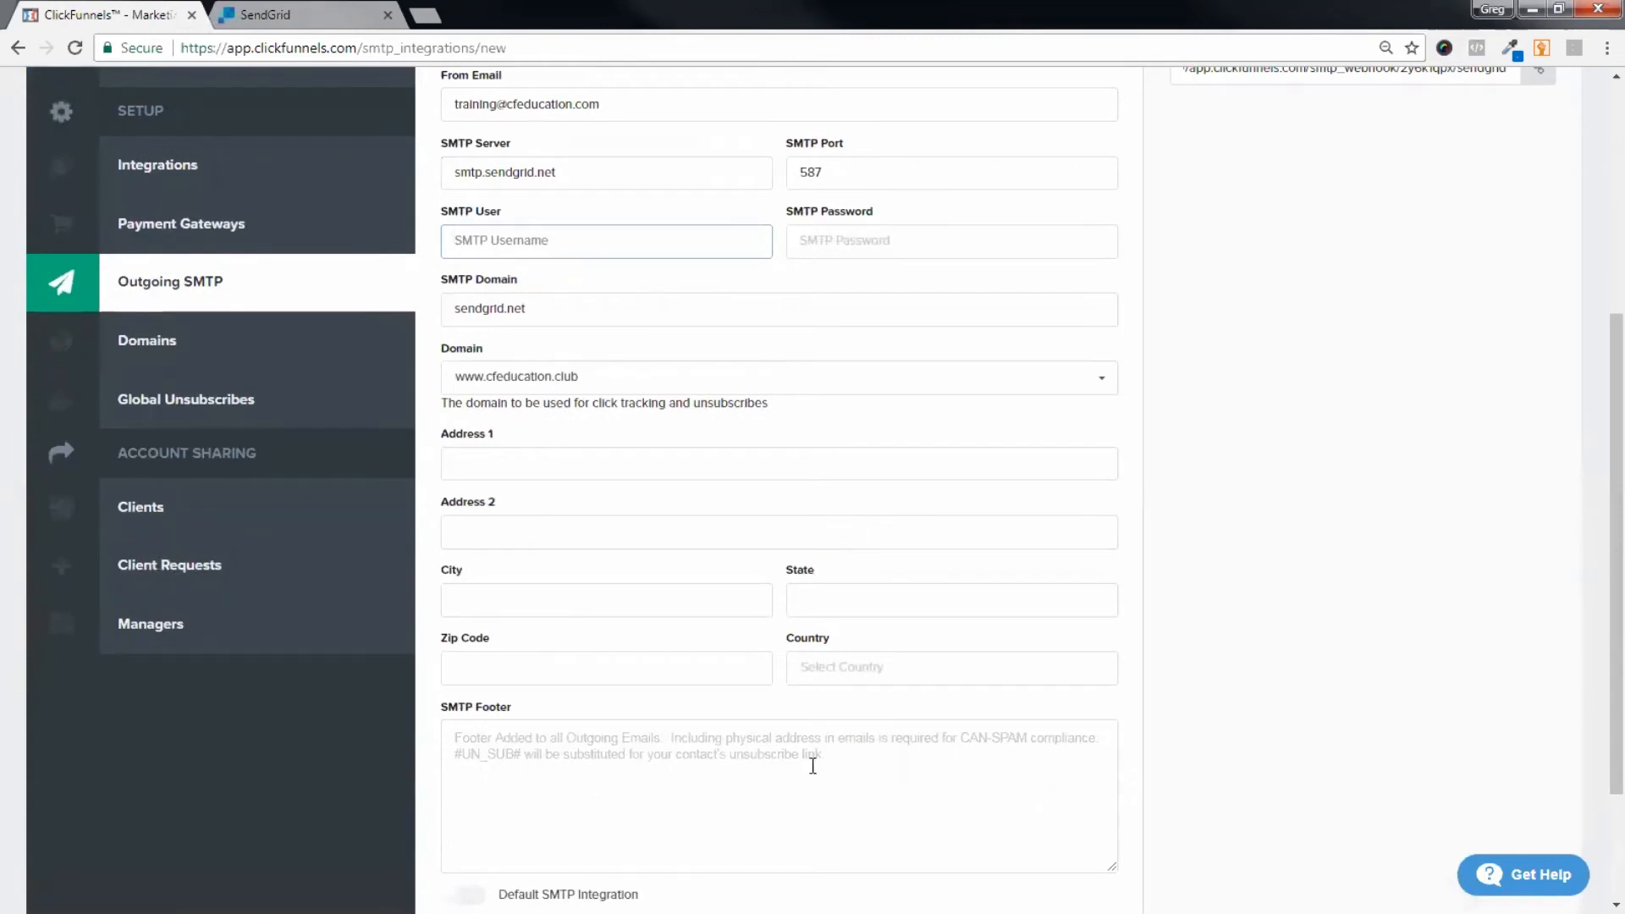
scroll(849, 450, up, 5)
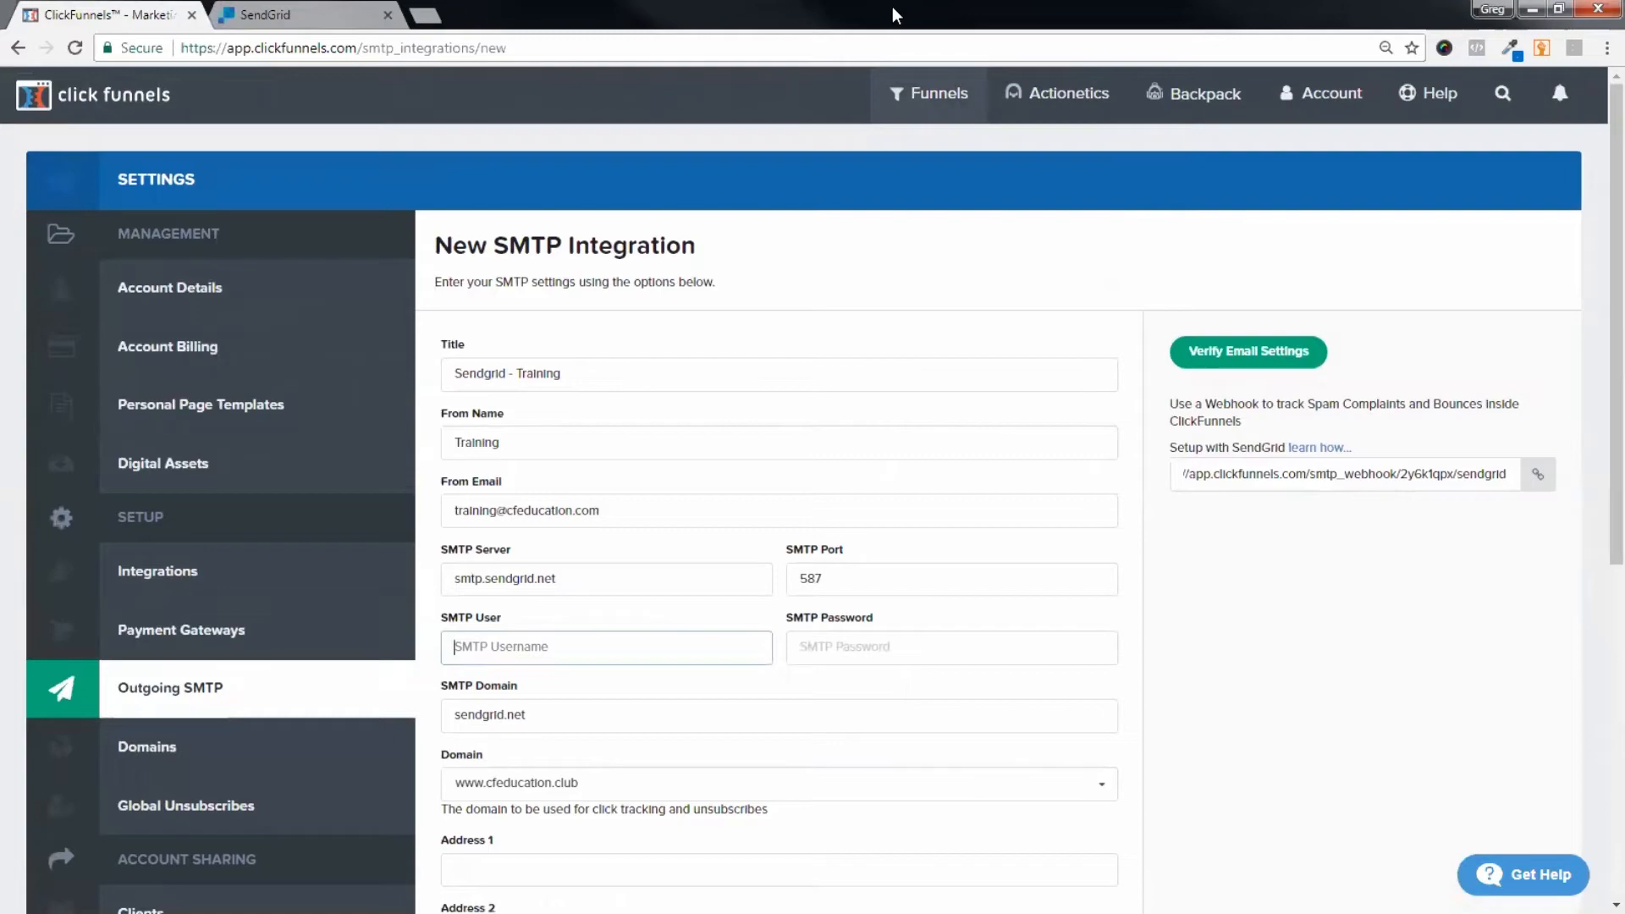
scroll(1131, 136, down, 7)
click(606, 583)
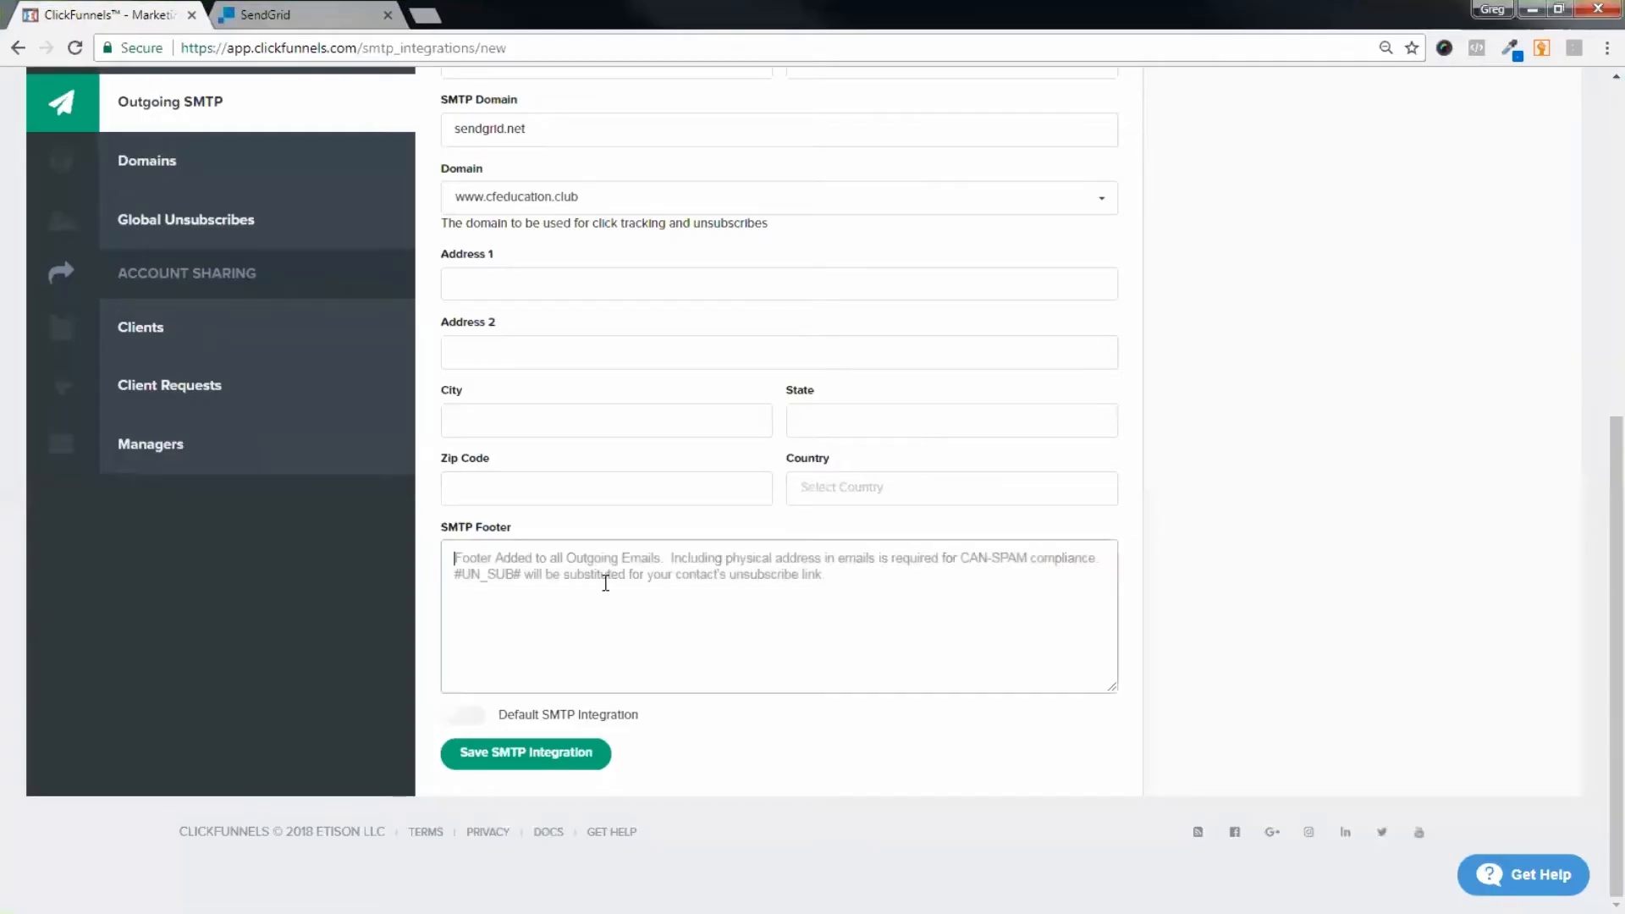
Step: Paste the 'Click here to Unsubscribe' link pointing to #UN_SUB# into the SMTP Footer
text(<a href="#UN_SUB#"> Click here to Unsubscribe</a>)
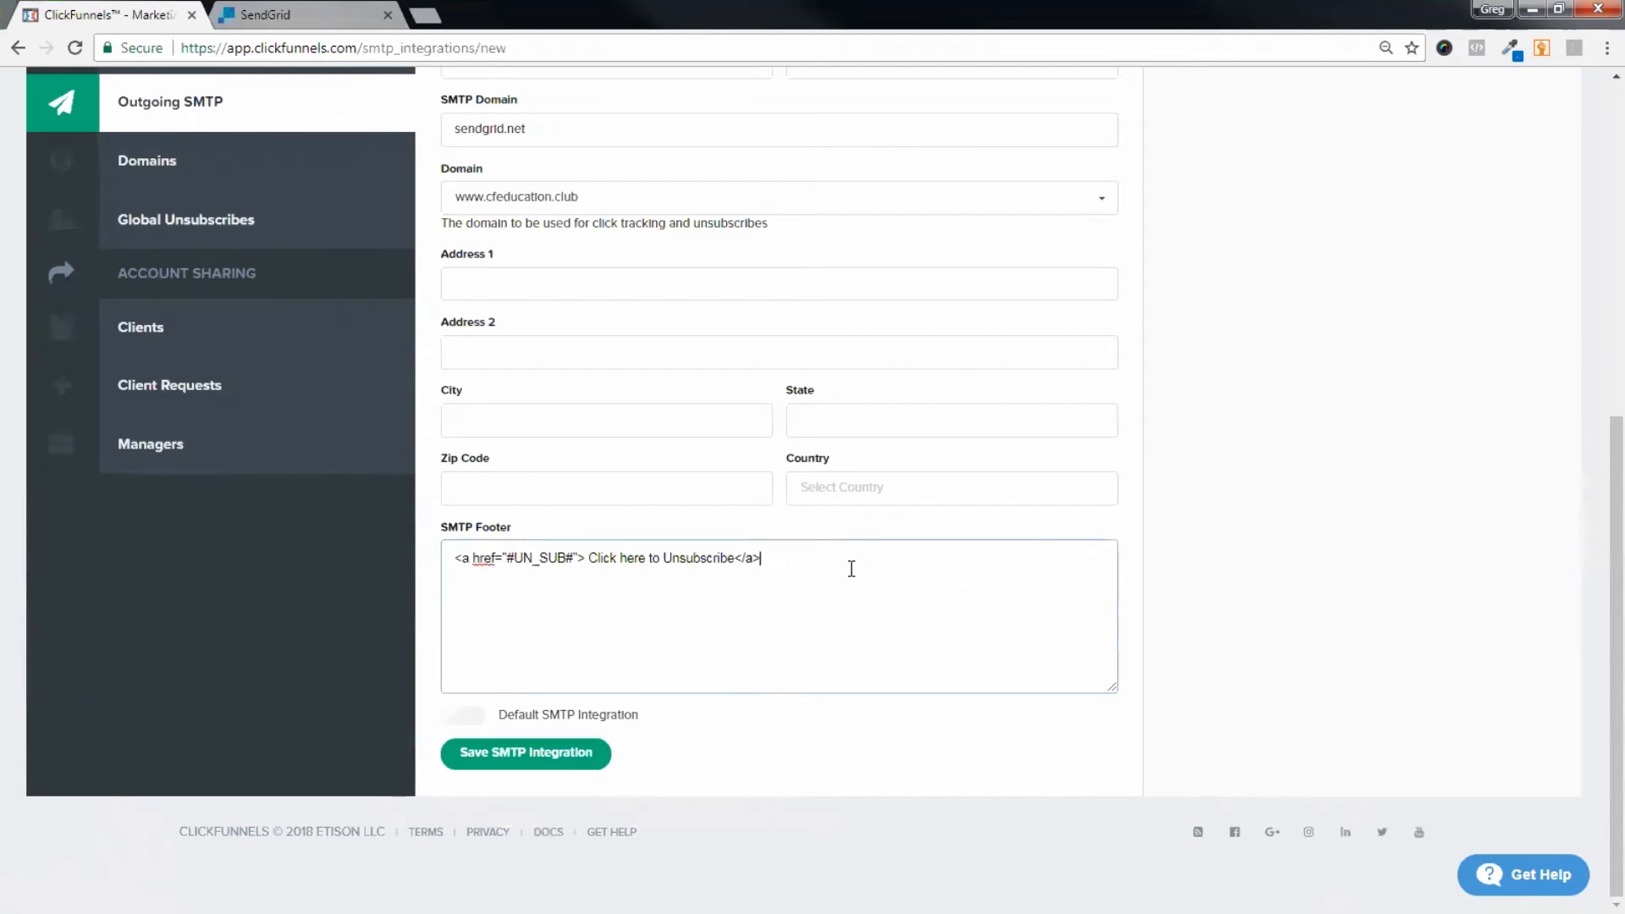
scroll(1208, 551, up, 3)
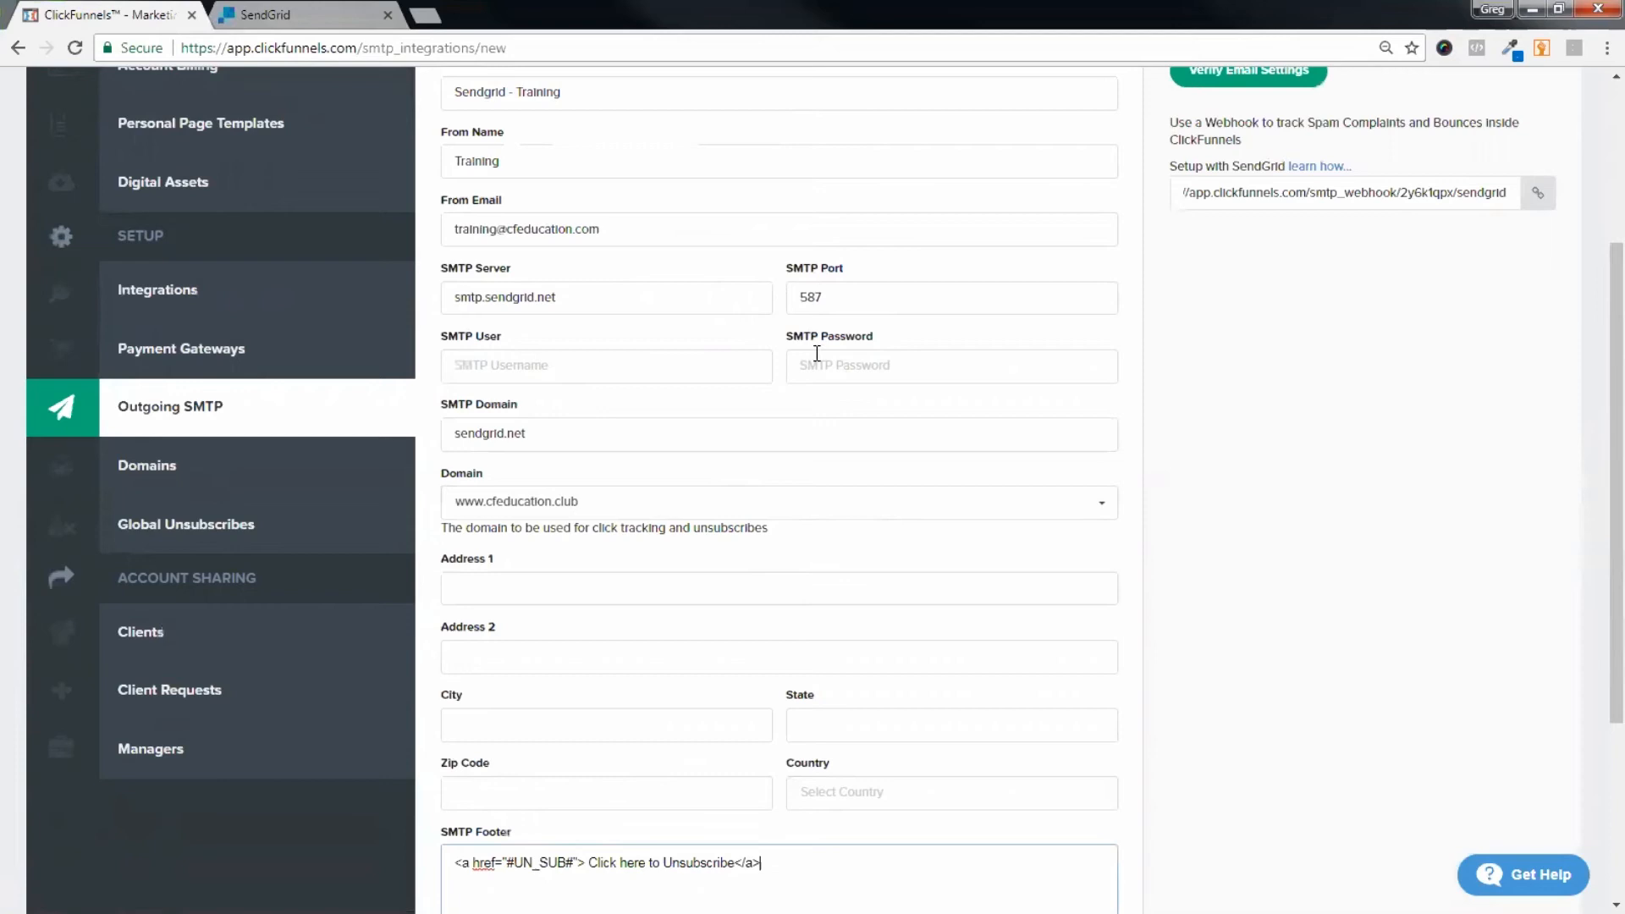
click(845, 366)
text(adsfads)
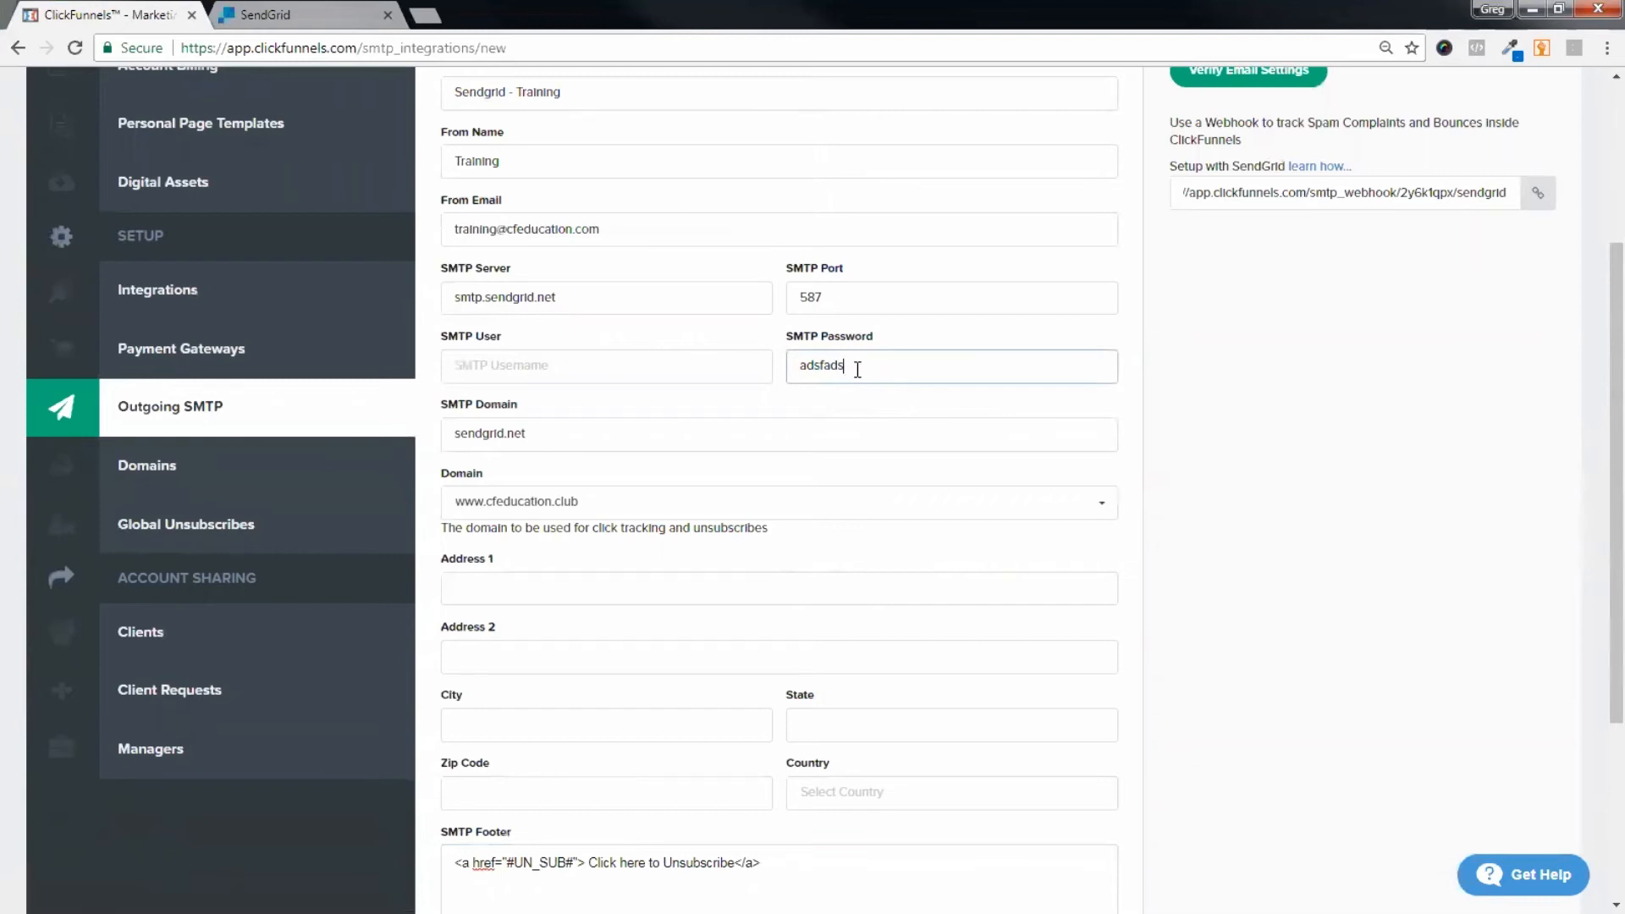
key(BackSpace)
key(BackSpace)
key(BackSpace)
key(BackSpace)
key(BackSpace)
key(BackSpace)
key(BackSpace)
scroll(806, 433, down, 3)
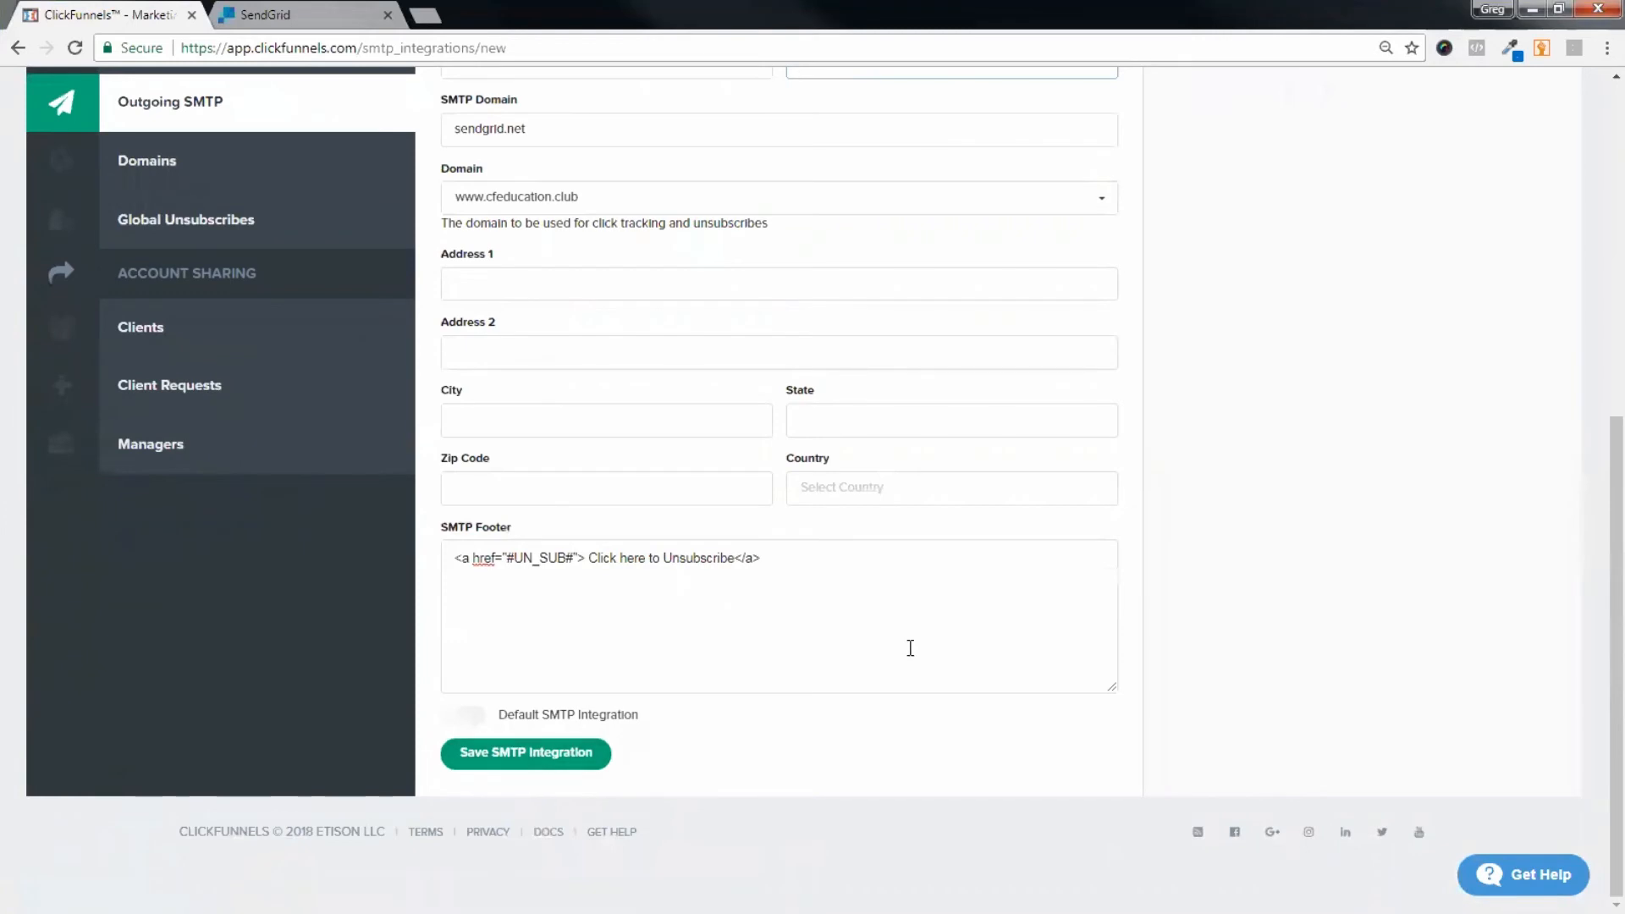
scroll(906, 649, up, 6)
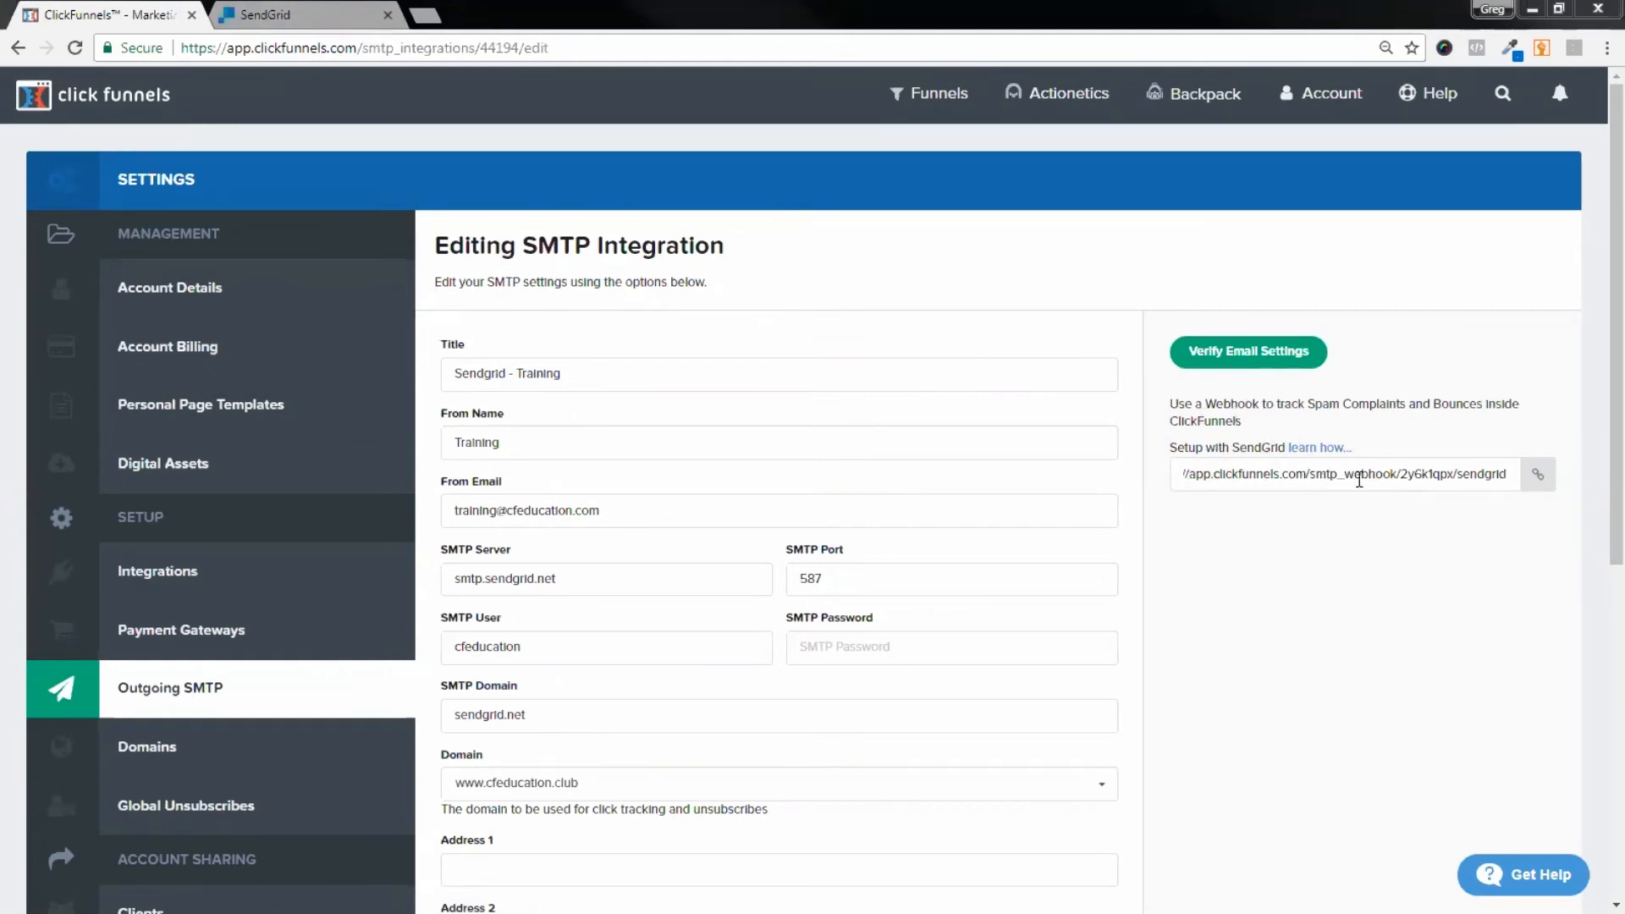
Step: Copy the ClickFunnels SendGrid webhook URL and switch to the SendGrid dashboard
double_click(1268, 474)
triple_click(1268, 474)
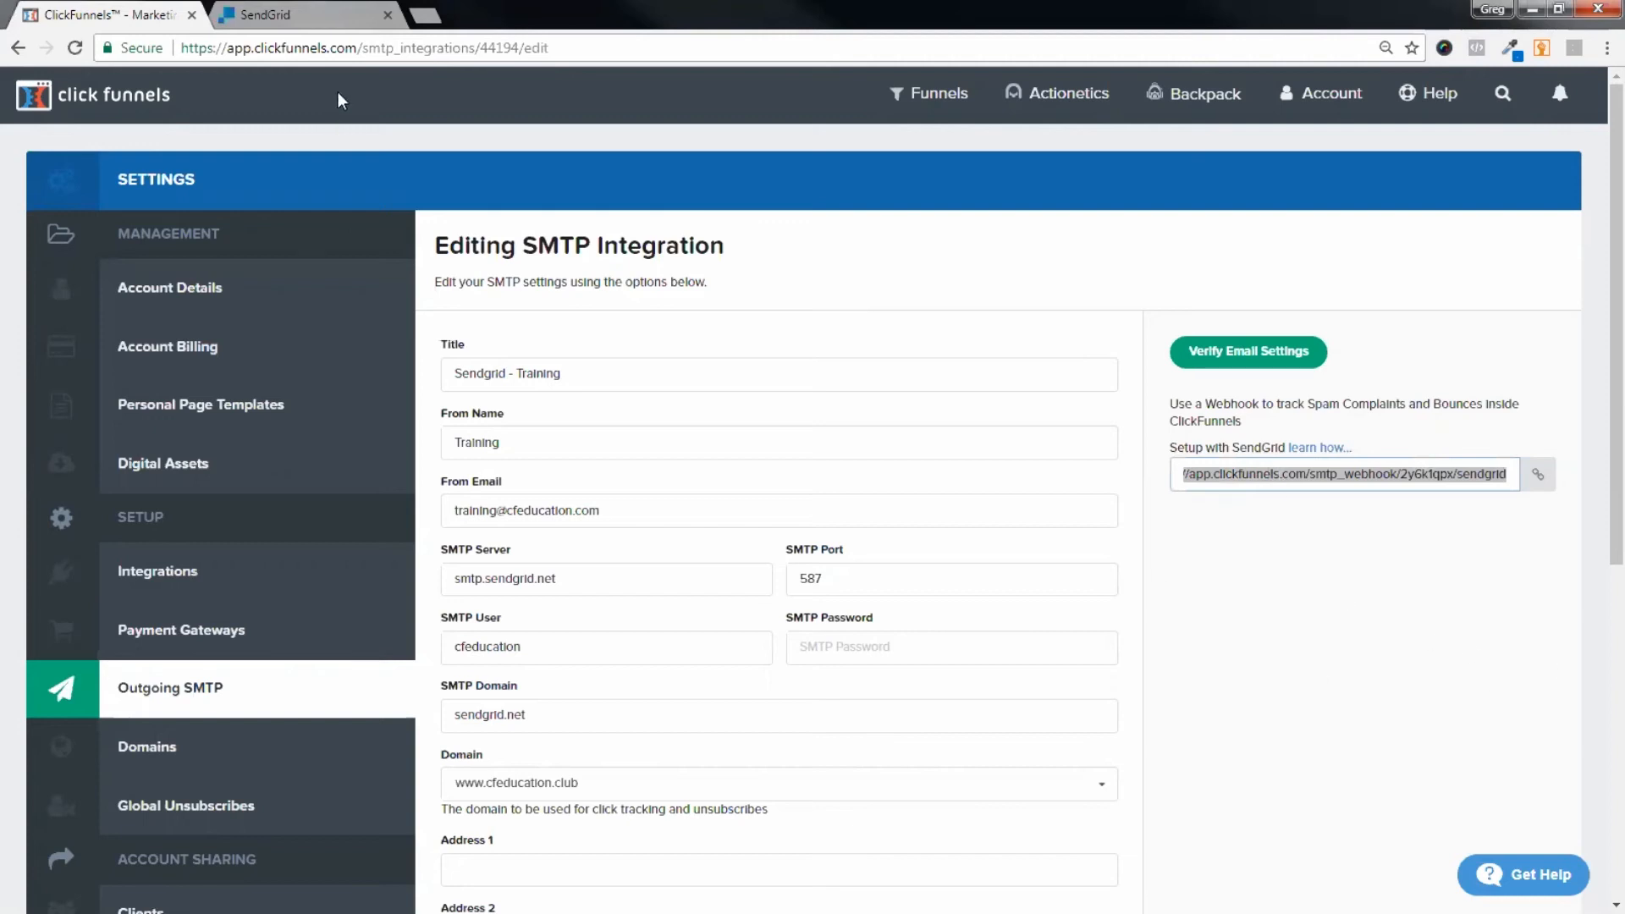
click(287, 13)
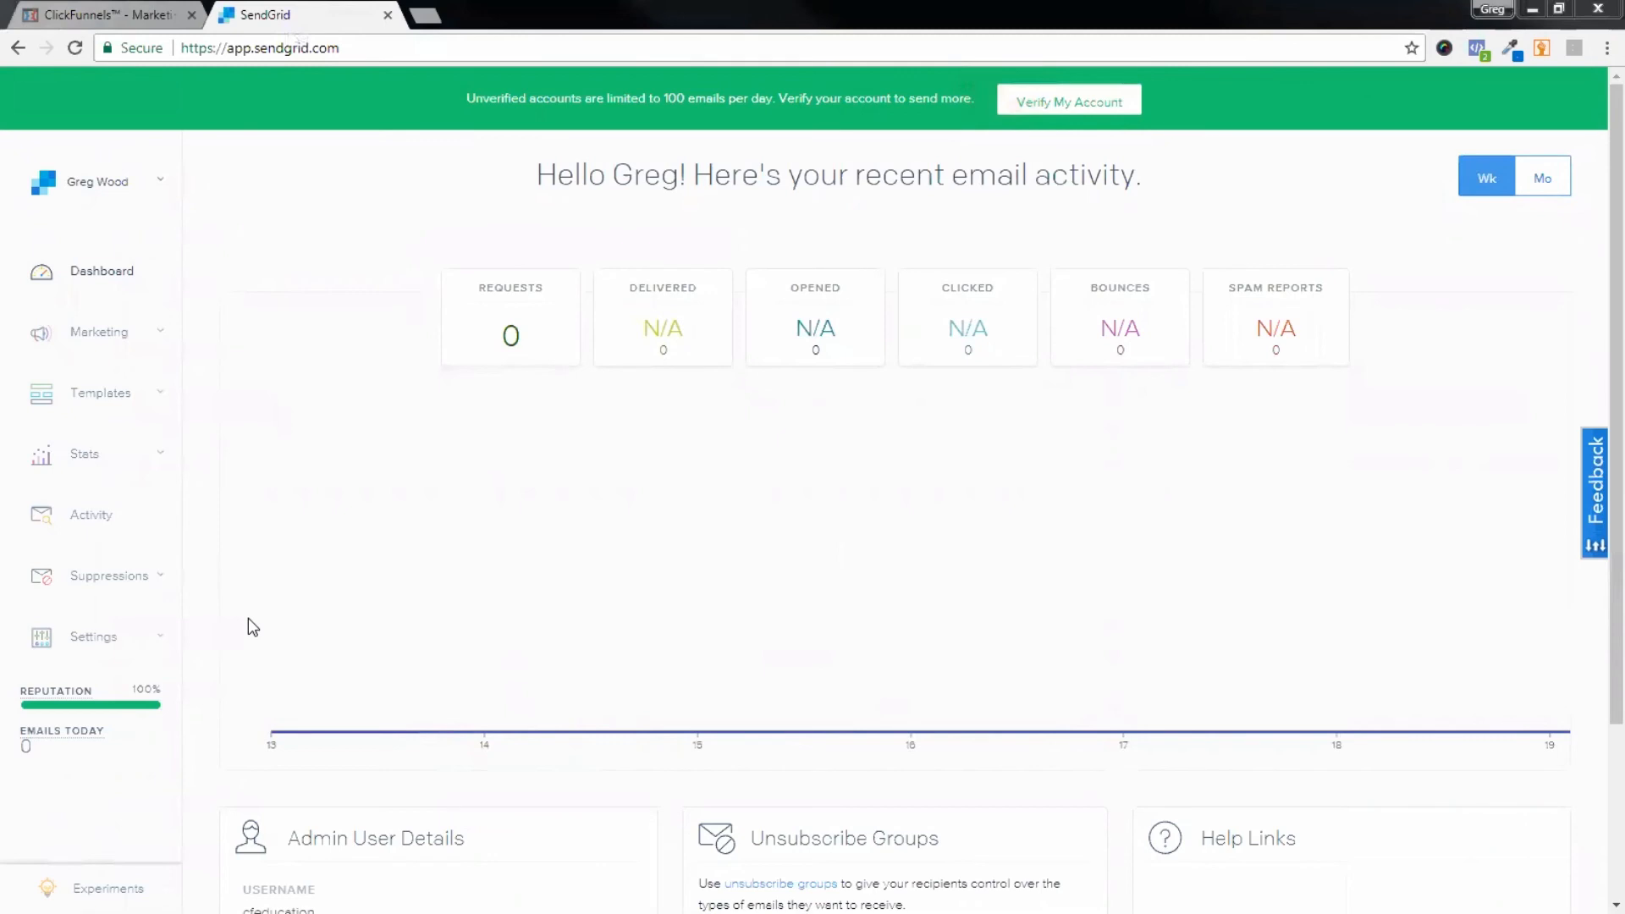
Step: Go to SendGrid Settings > Mail Settings and expand Event Notification
mouse_move(248, 677)
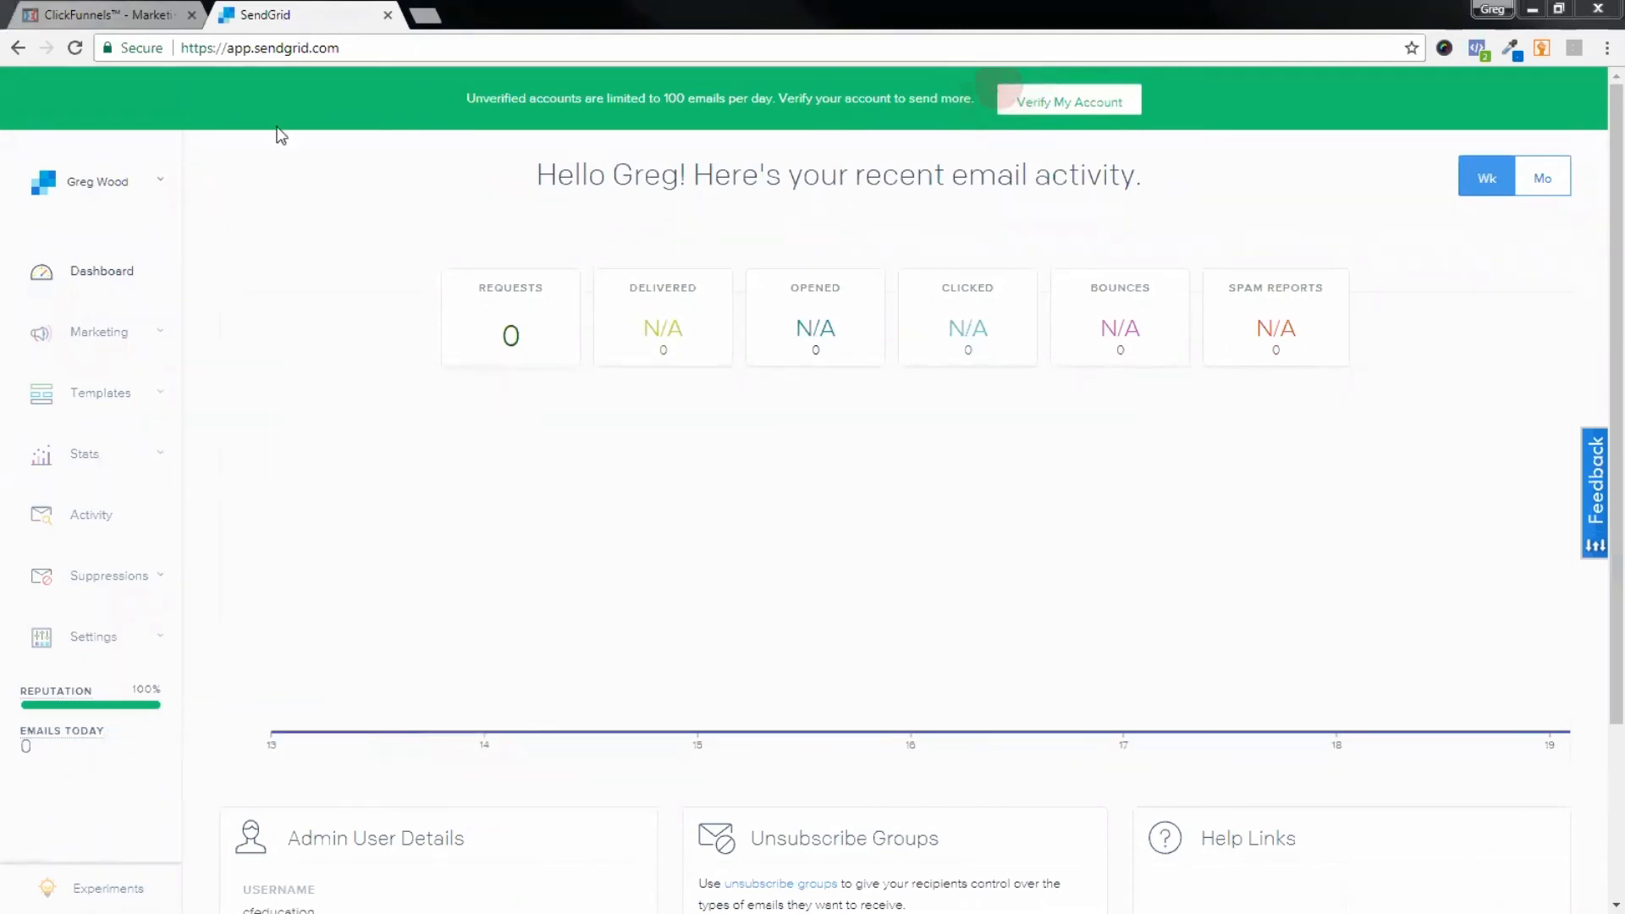
click(104, 643)
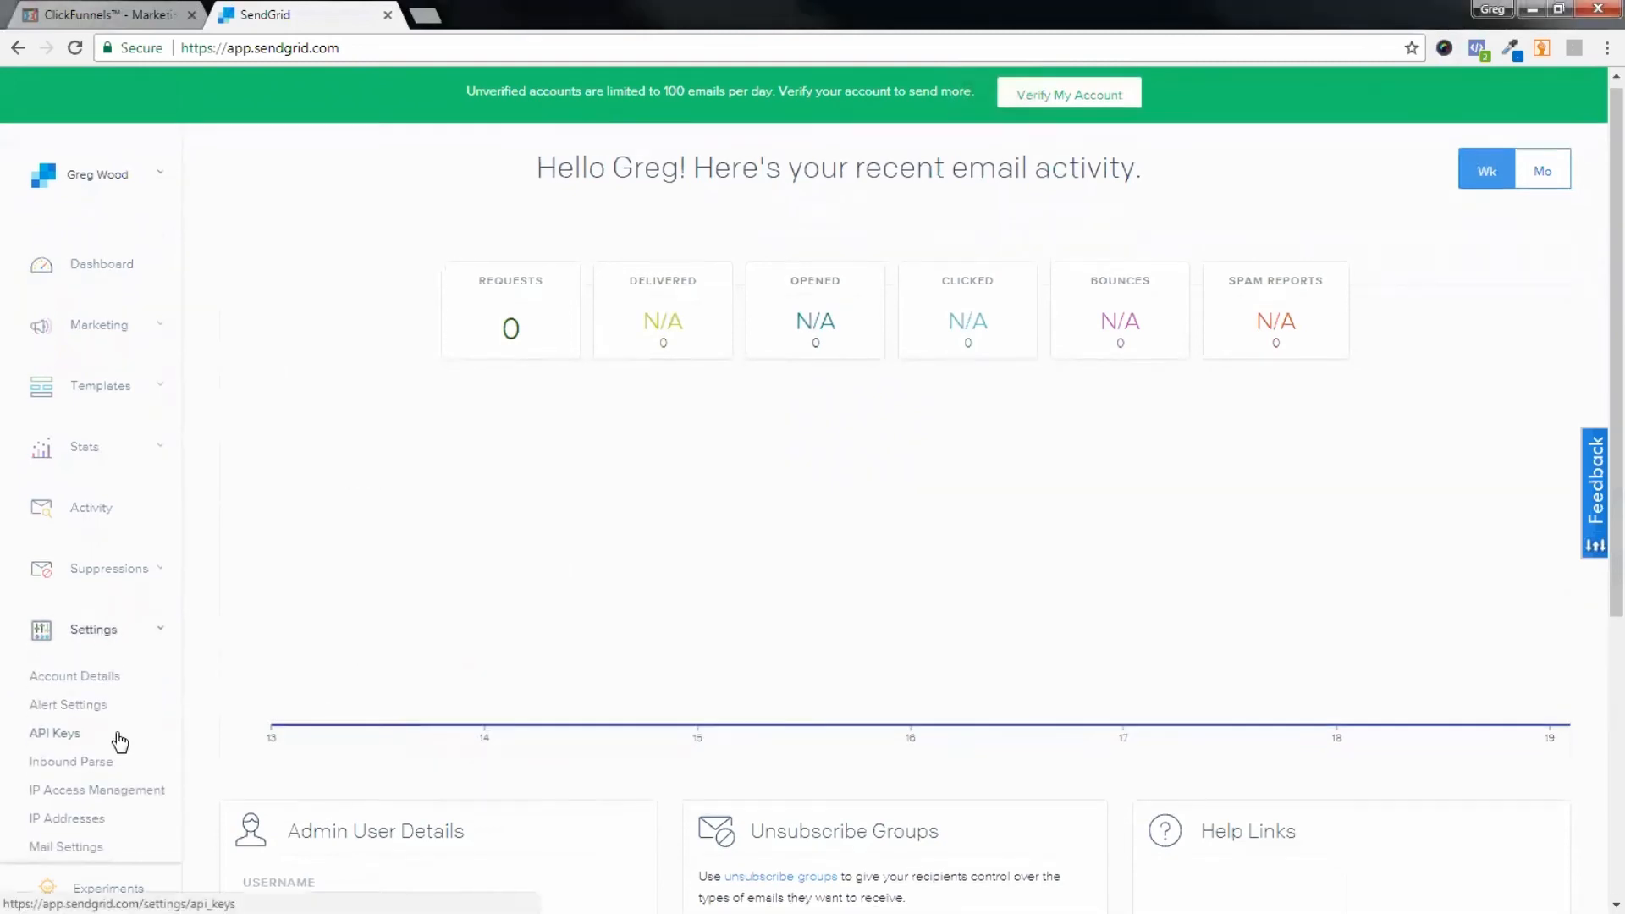
scroll(118, 744, down, 1)
click(85, 759)
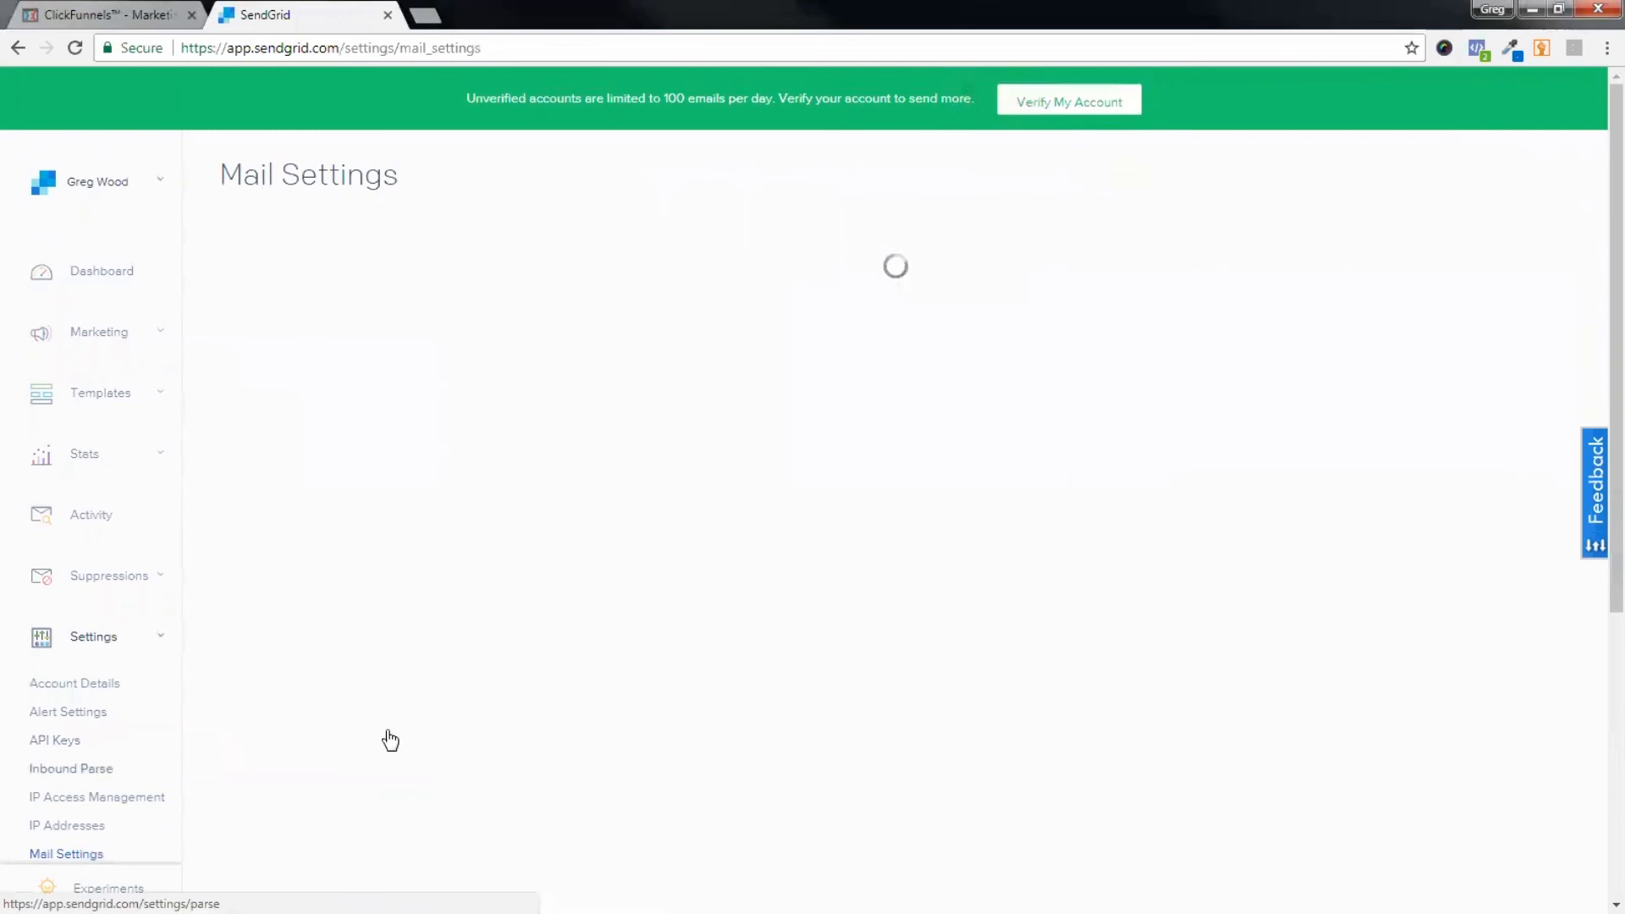
scroll(562, 428, down, 1)
scroll(943, 483, down, 2)
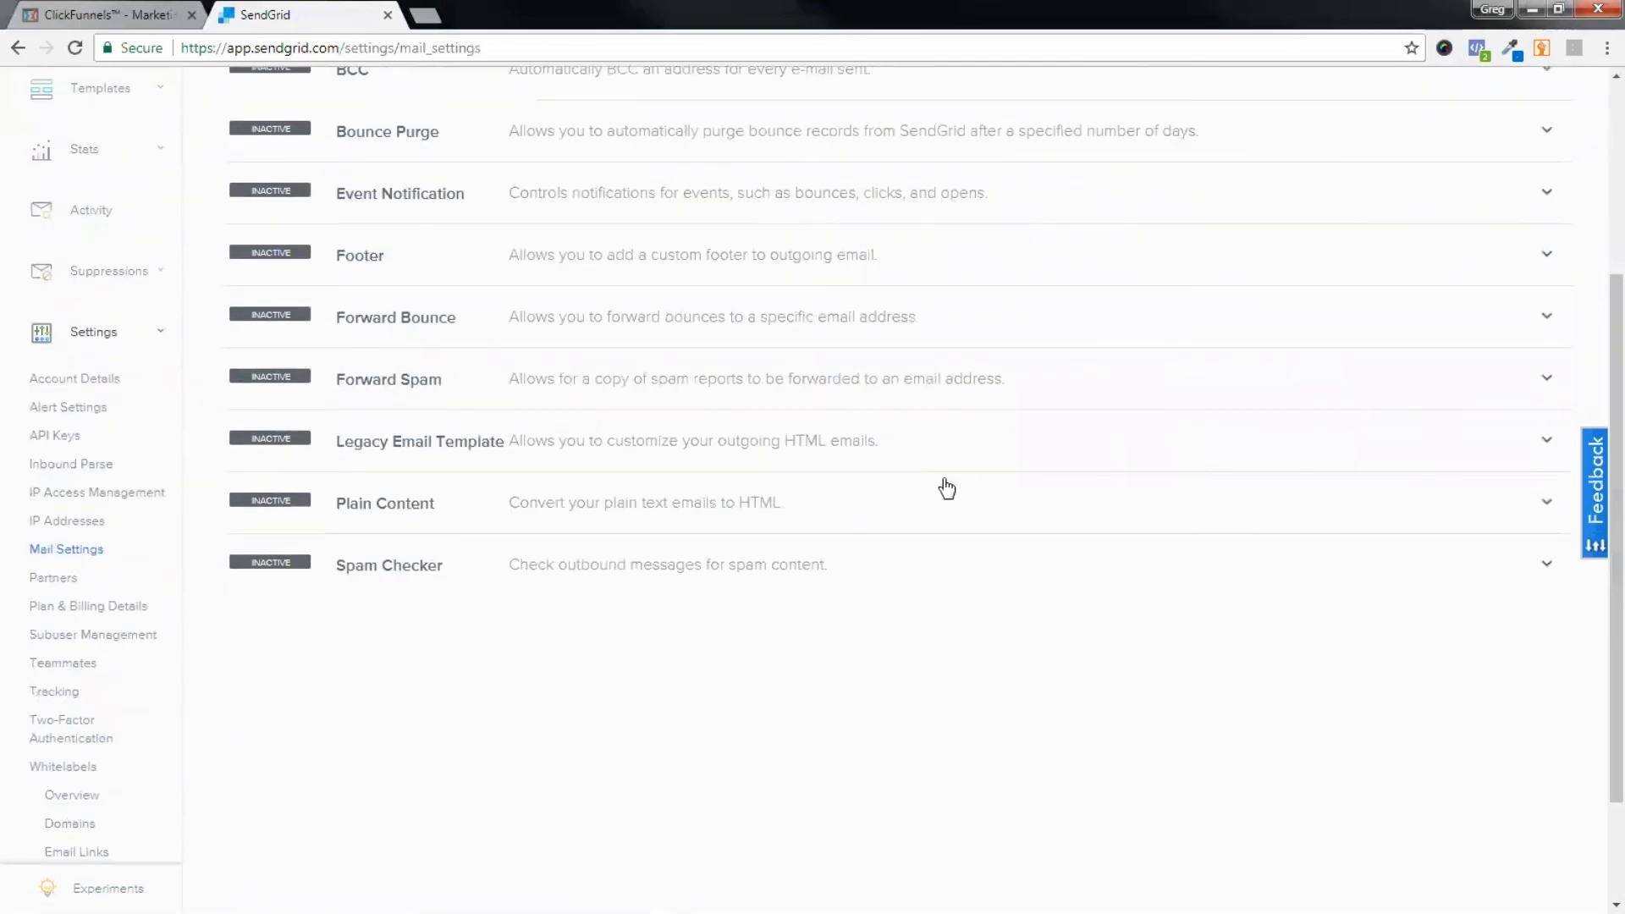
scroll(1015, 487, up, 1)
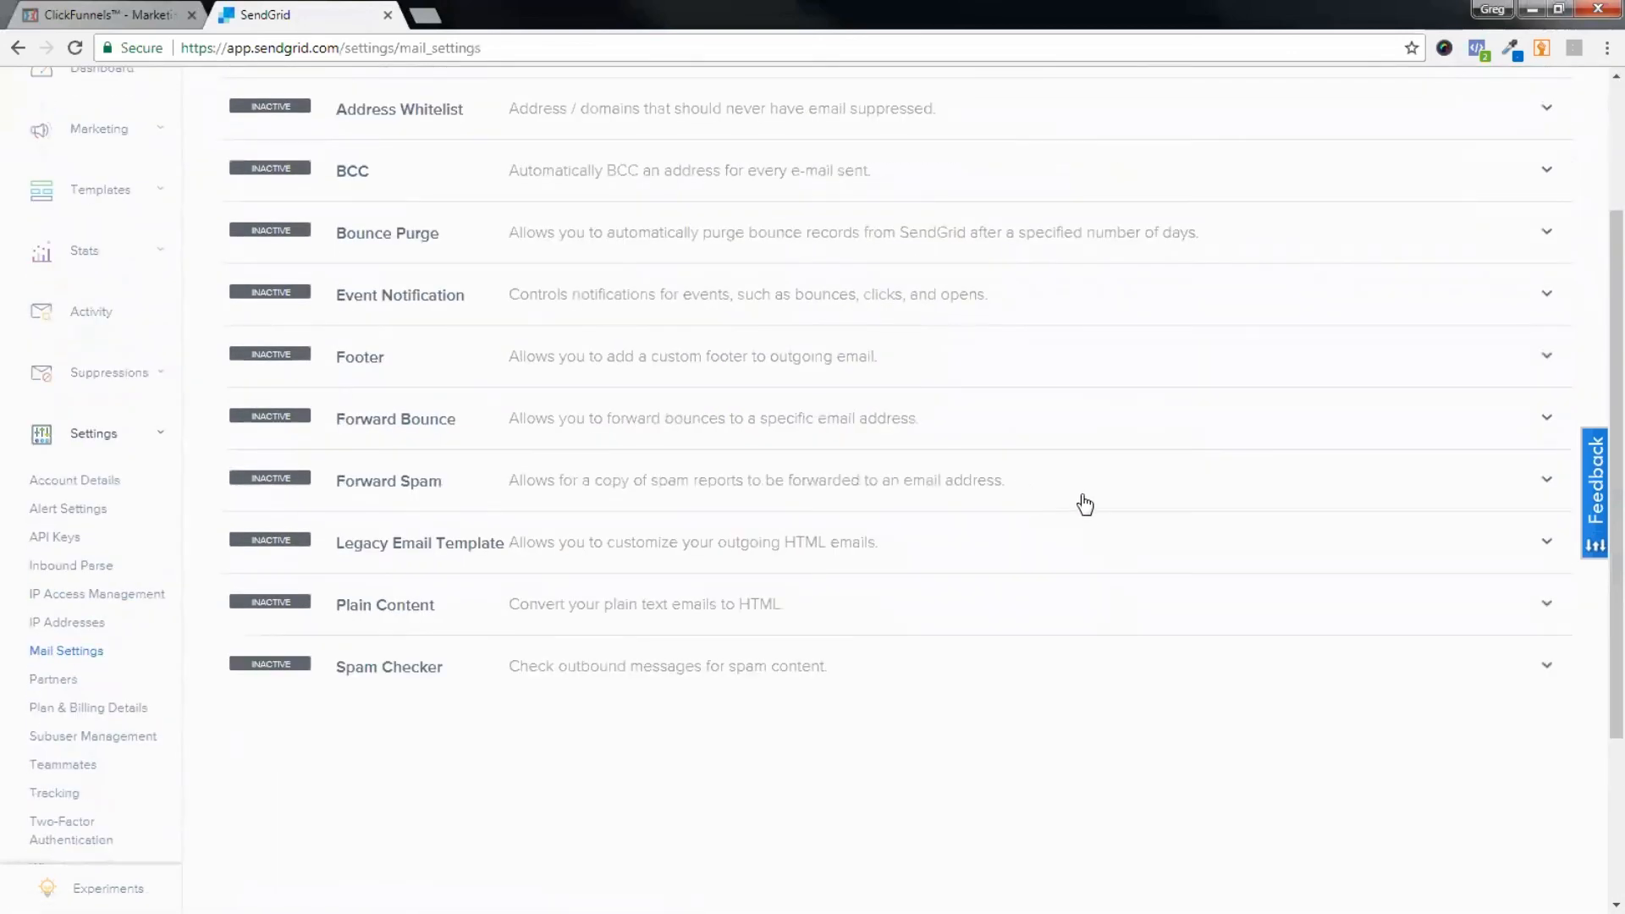
scroll(1030, 514, up, 1)
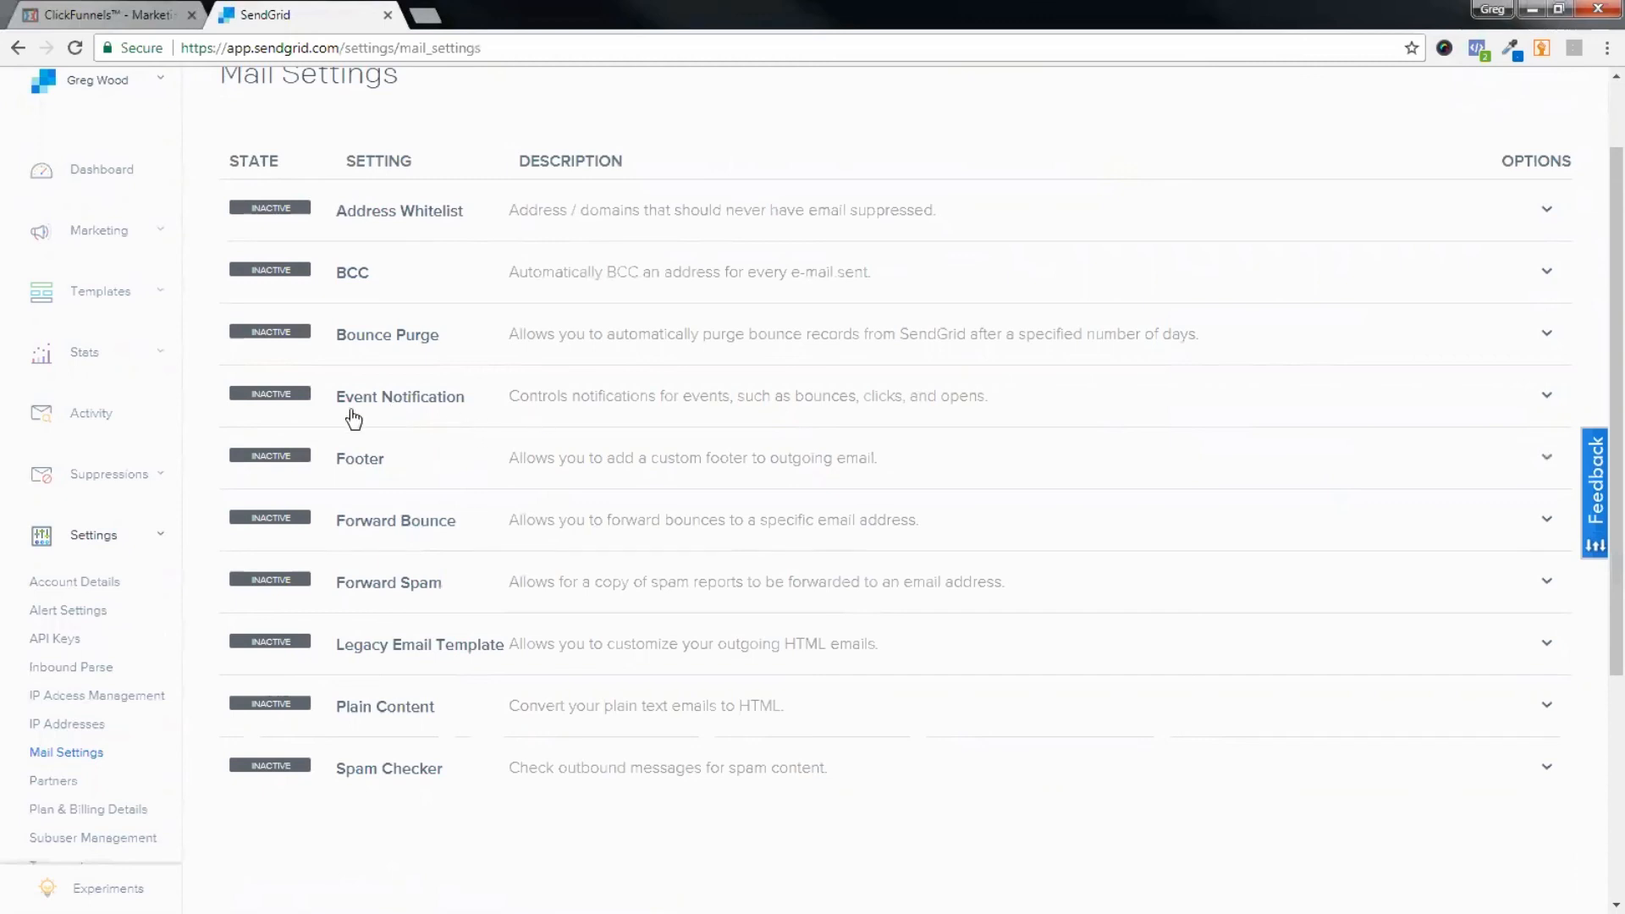
click(408, 414)
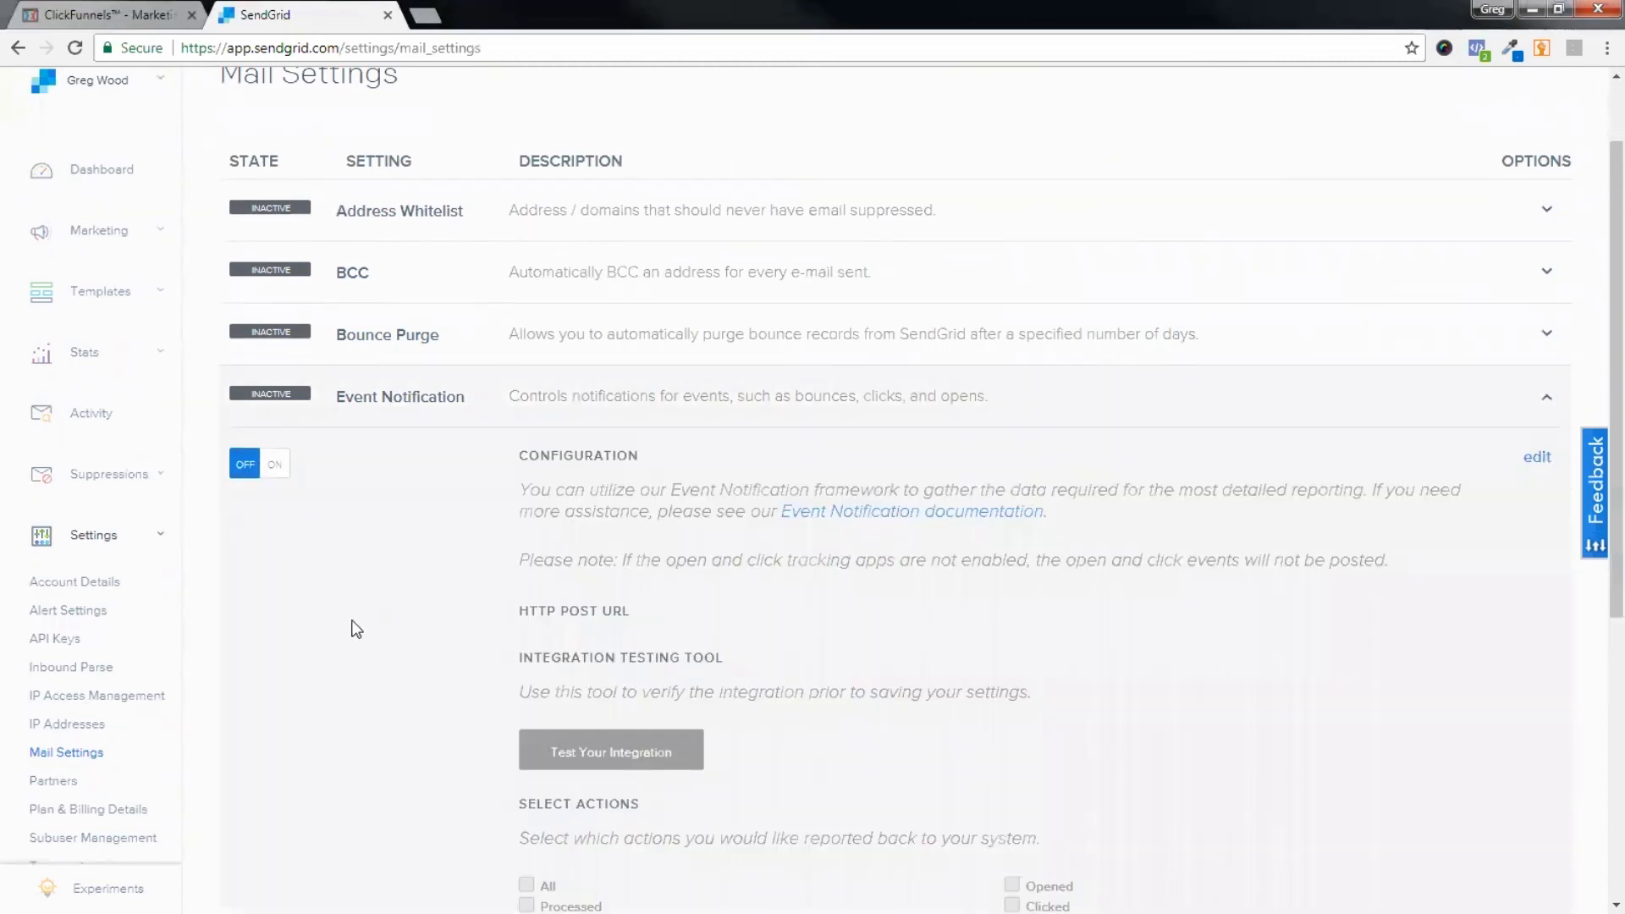
Step: Turn Event Notification on with the ClickFunnels webhook URL as HTTP POST URL
scroll(281, 571, down, 1)
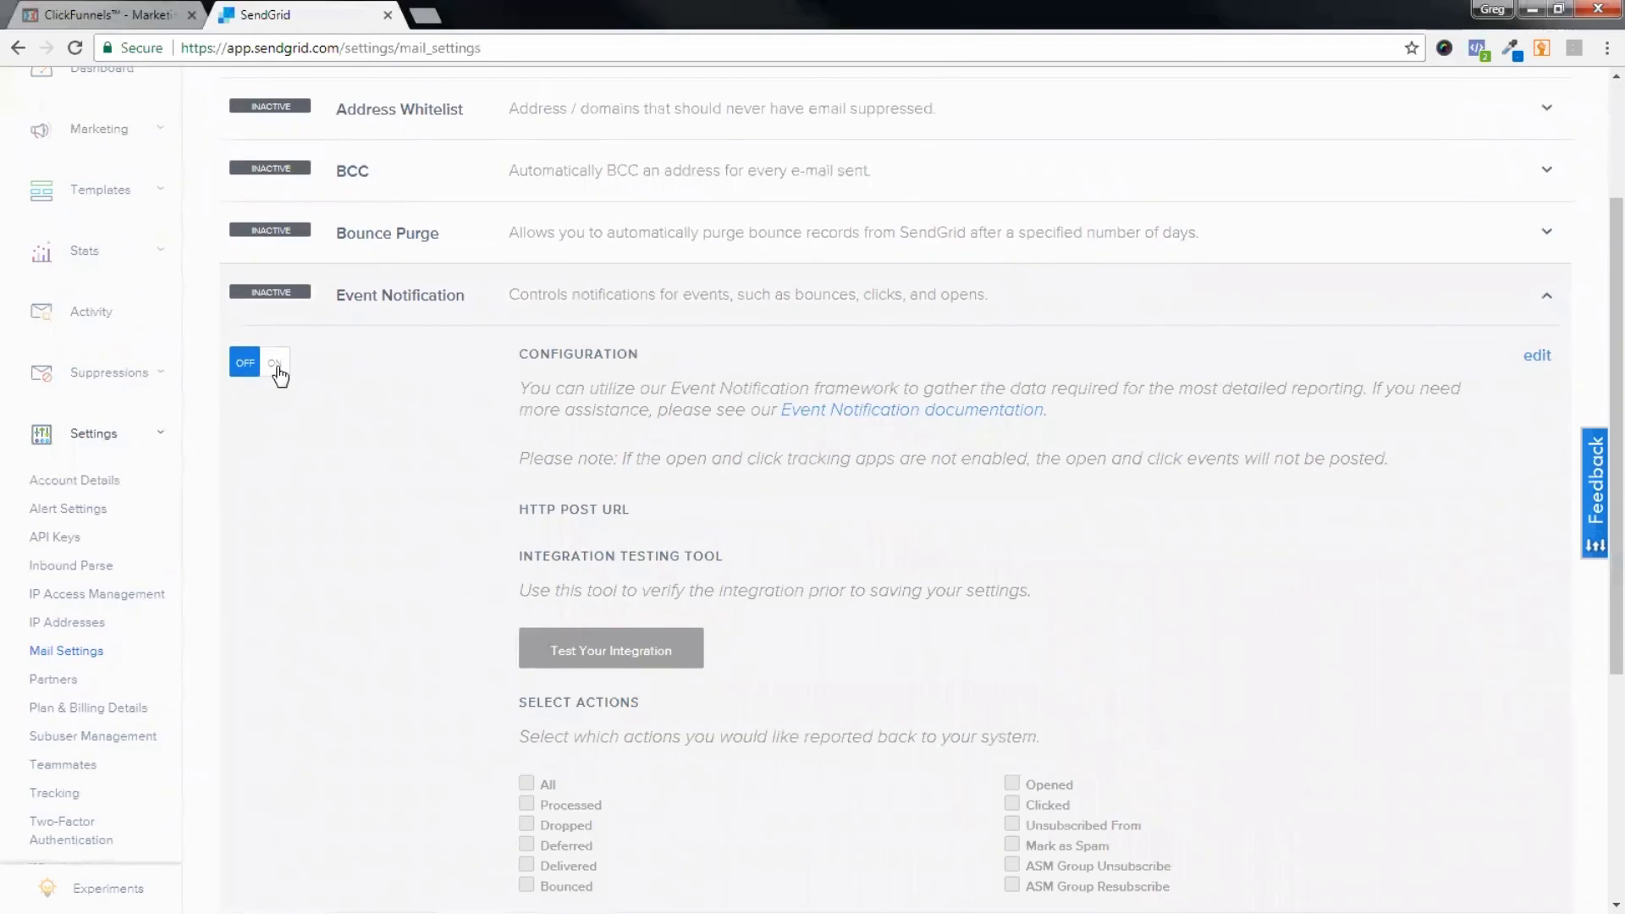
click(277, 366)
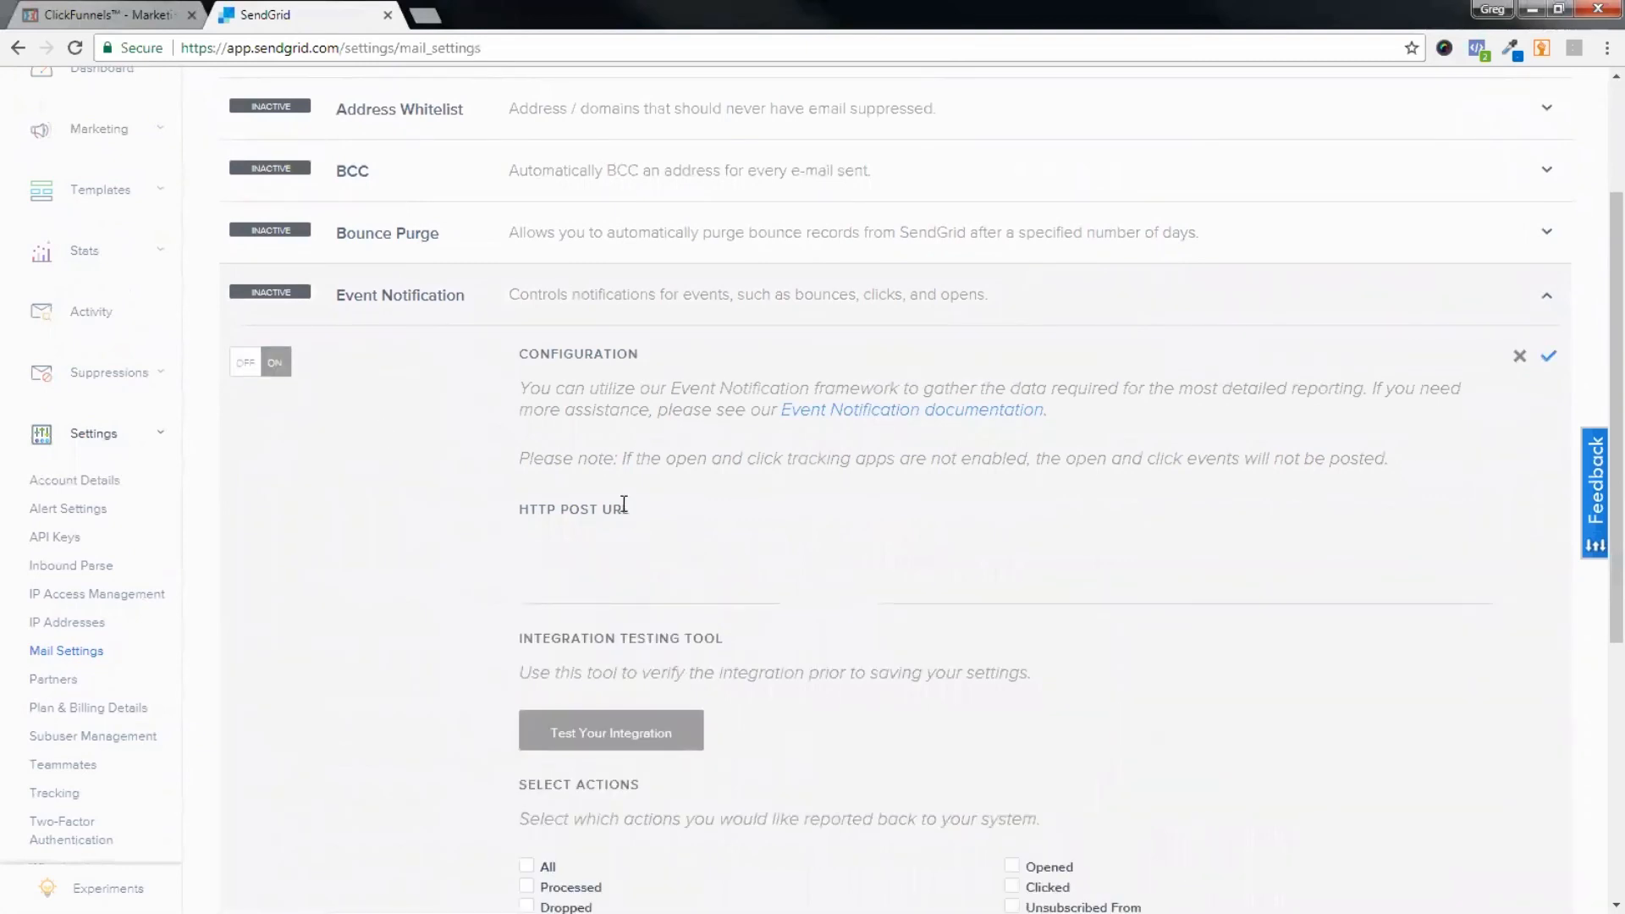
click(598, 566)
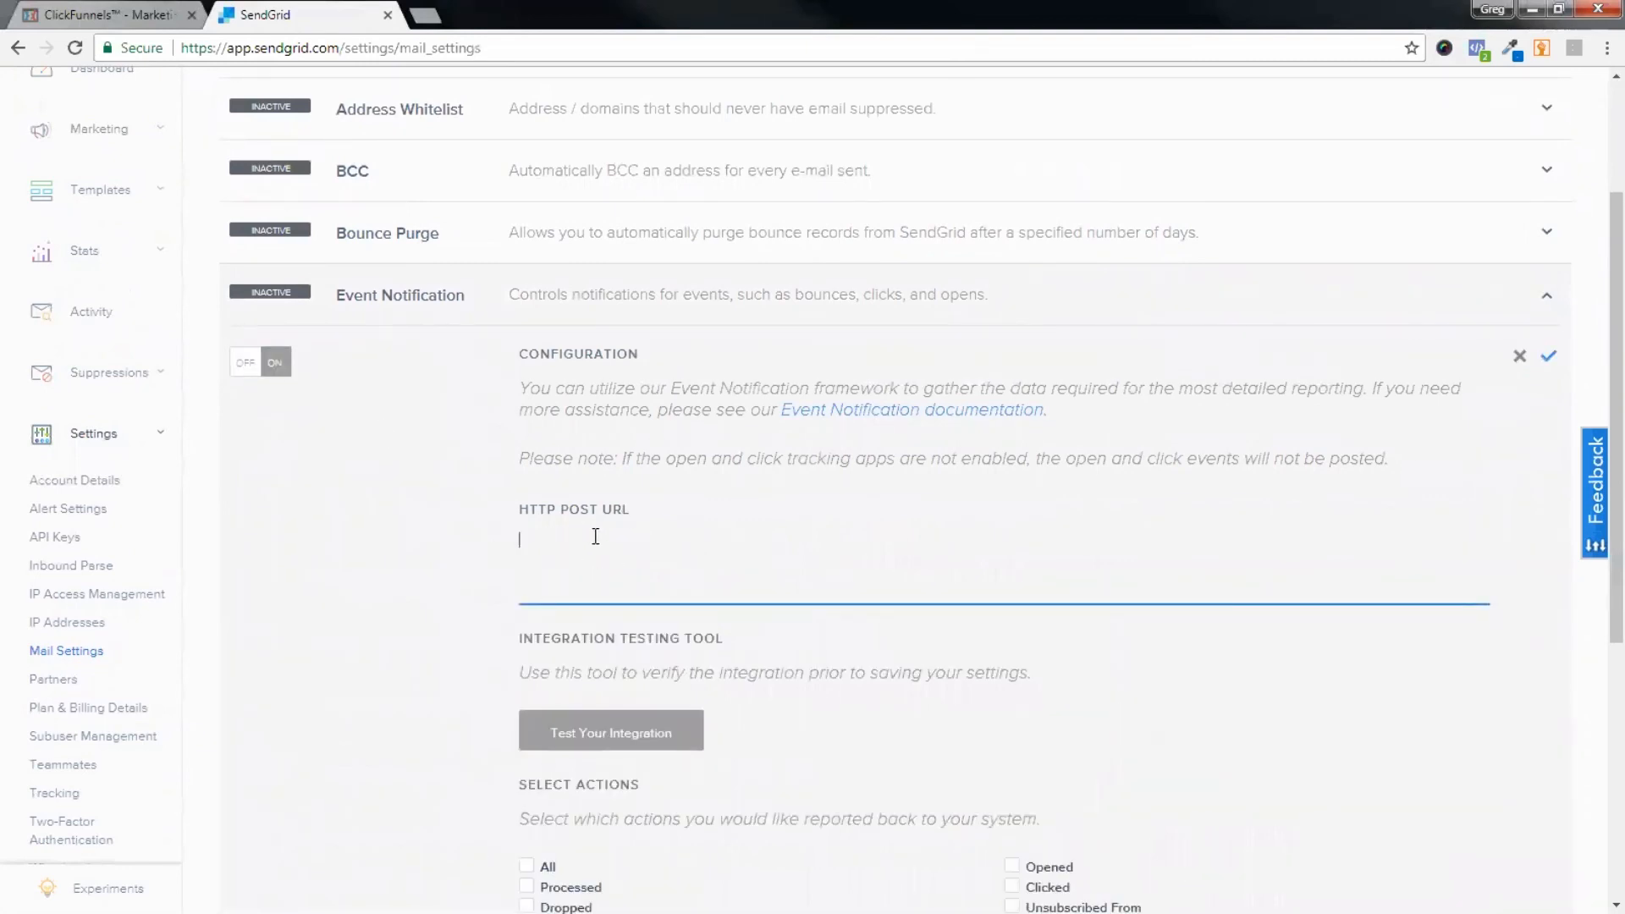
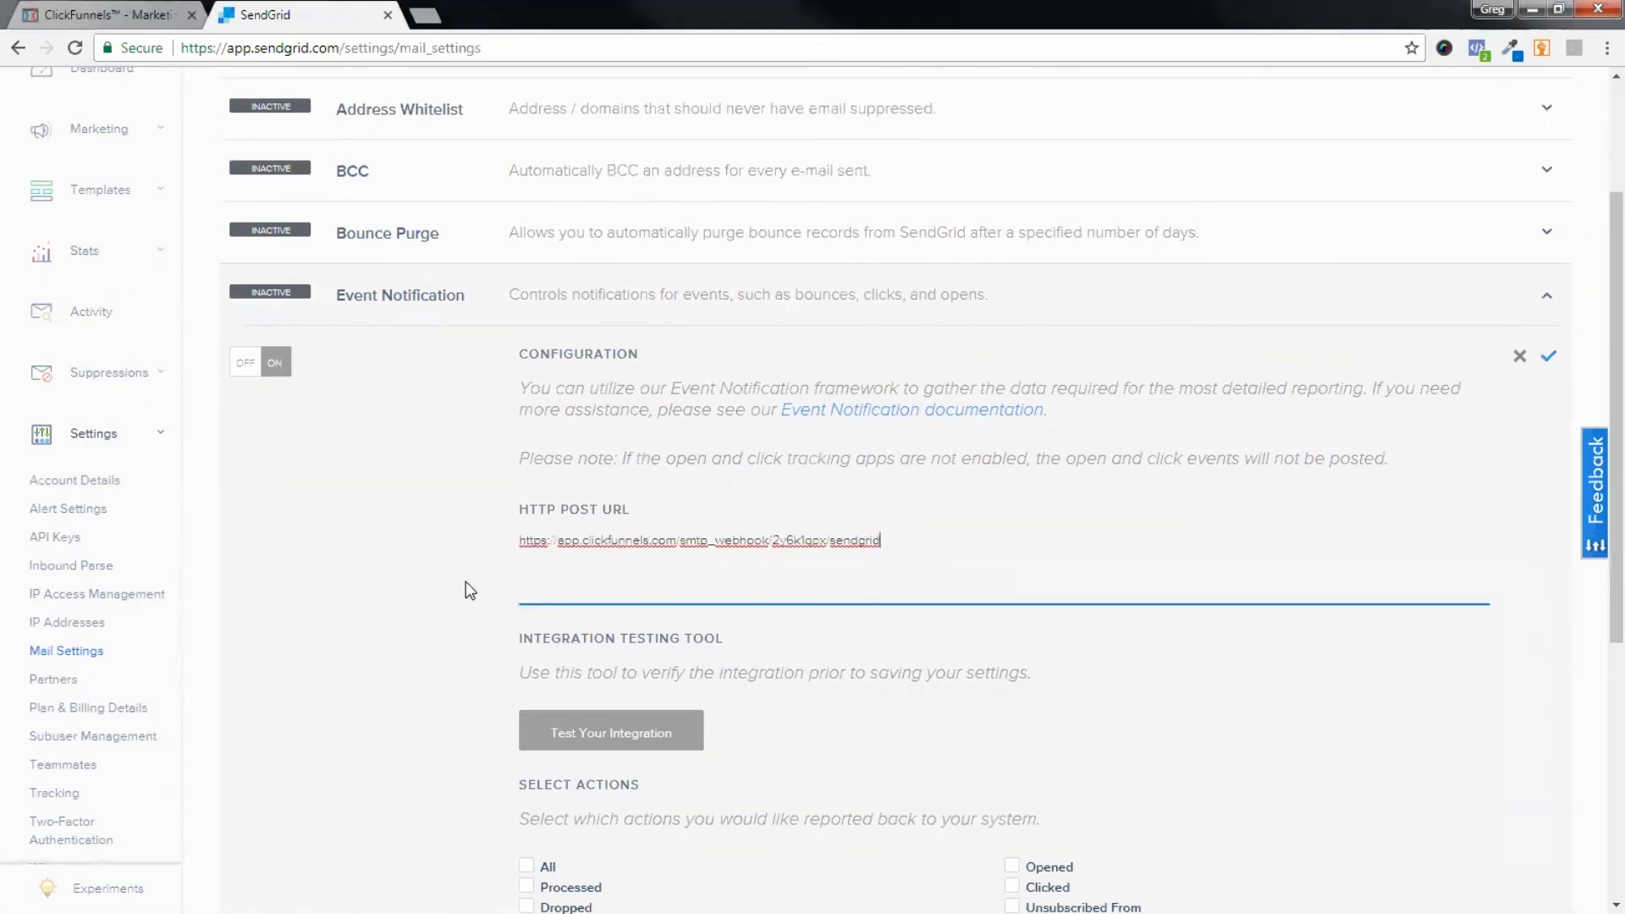
Step: Check the Dropped, Unsubscribed From, Mark as Spam and Bounced events
scroll(464, 589, down, 2)
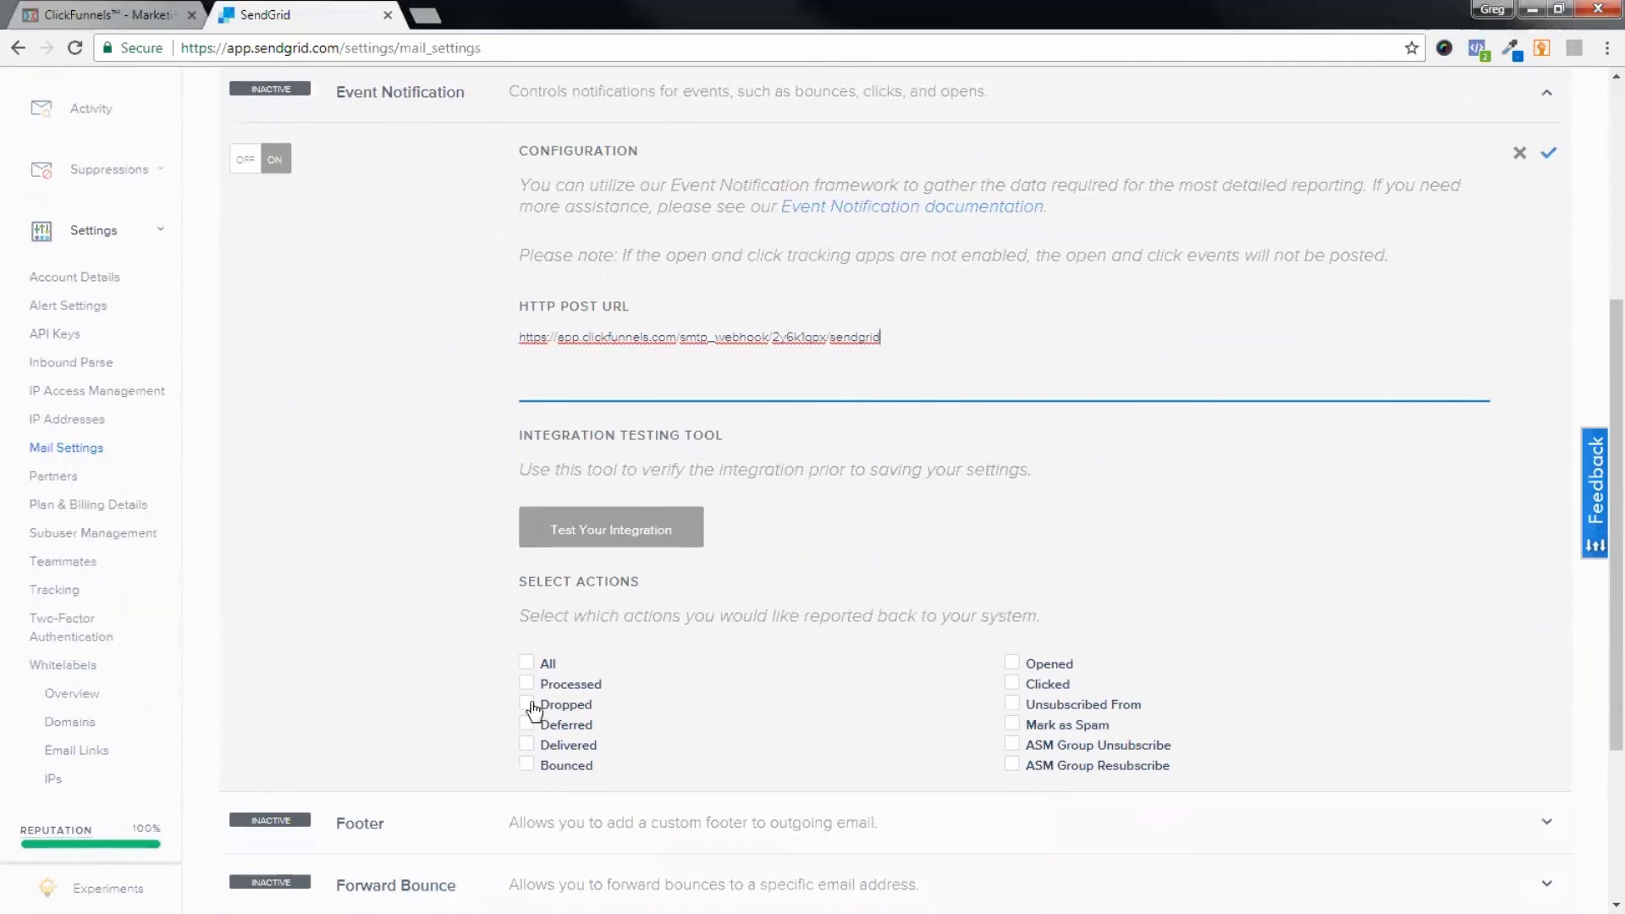
click(531, 706)
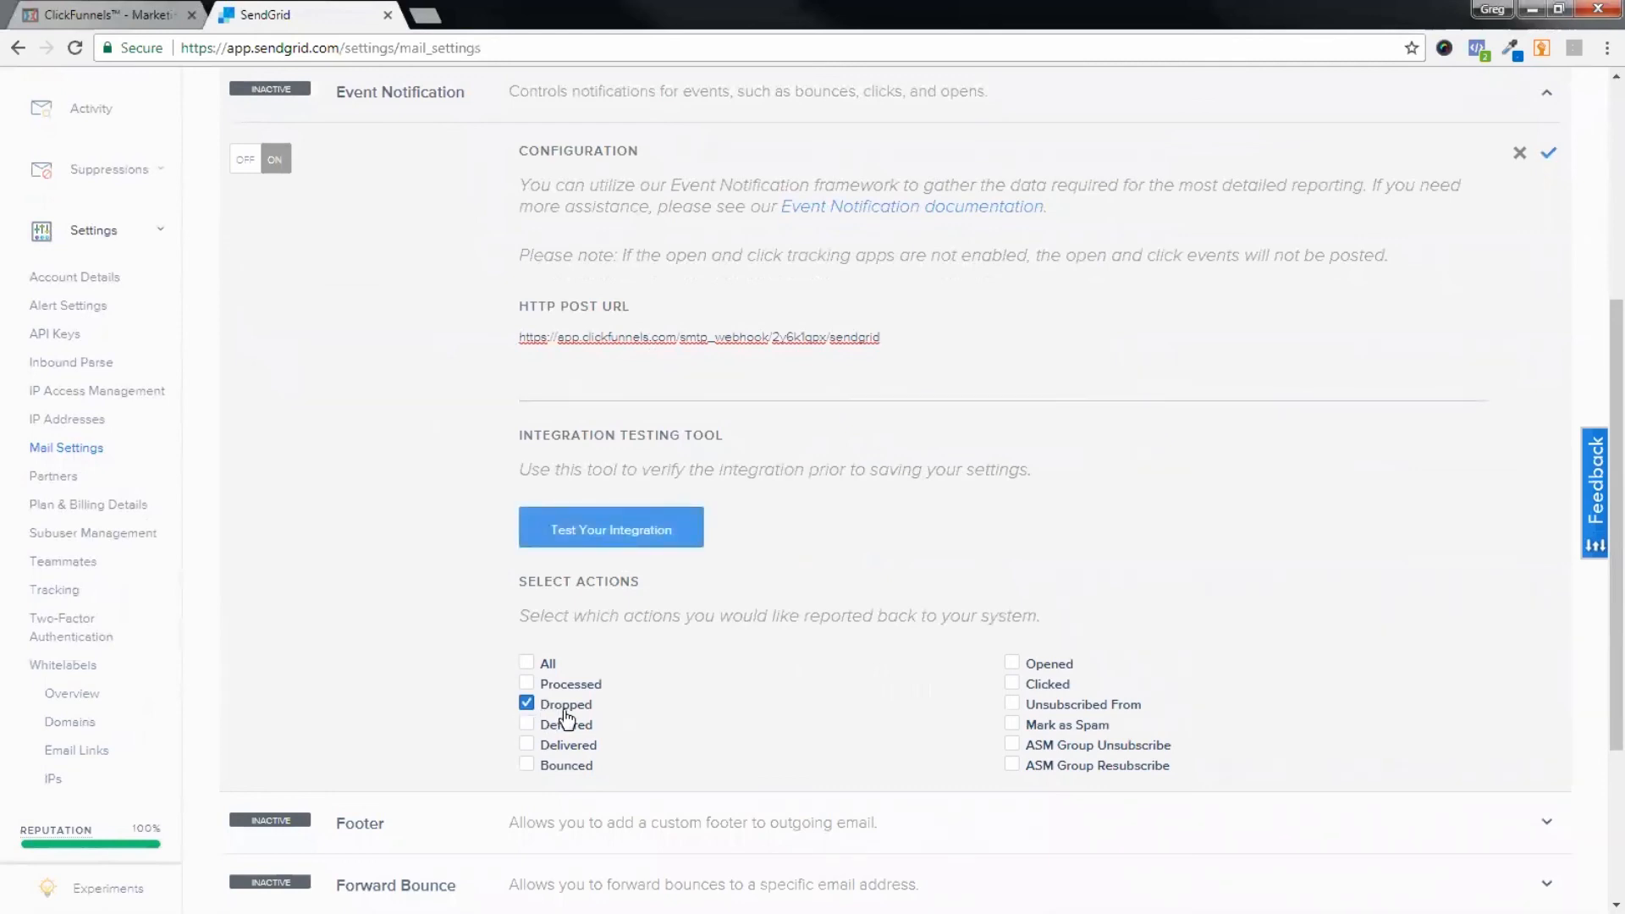
click(1014, 708)
click(1018, 733)
click(526, 766)
scroll(1363, 559, down, 3)
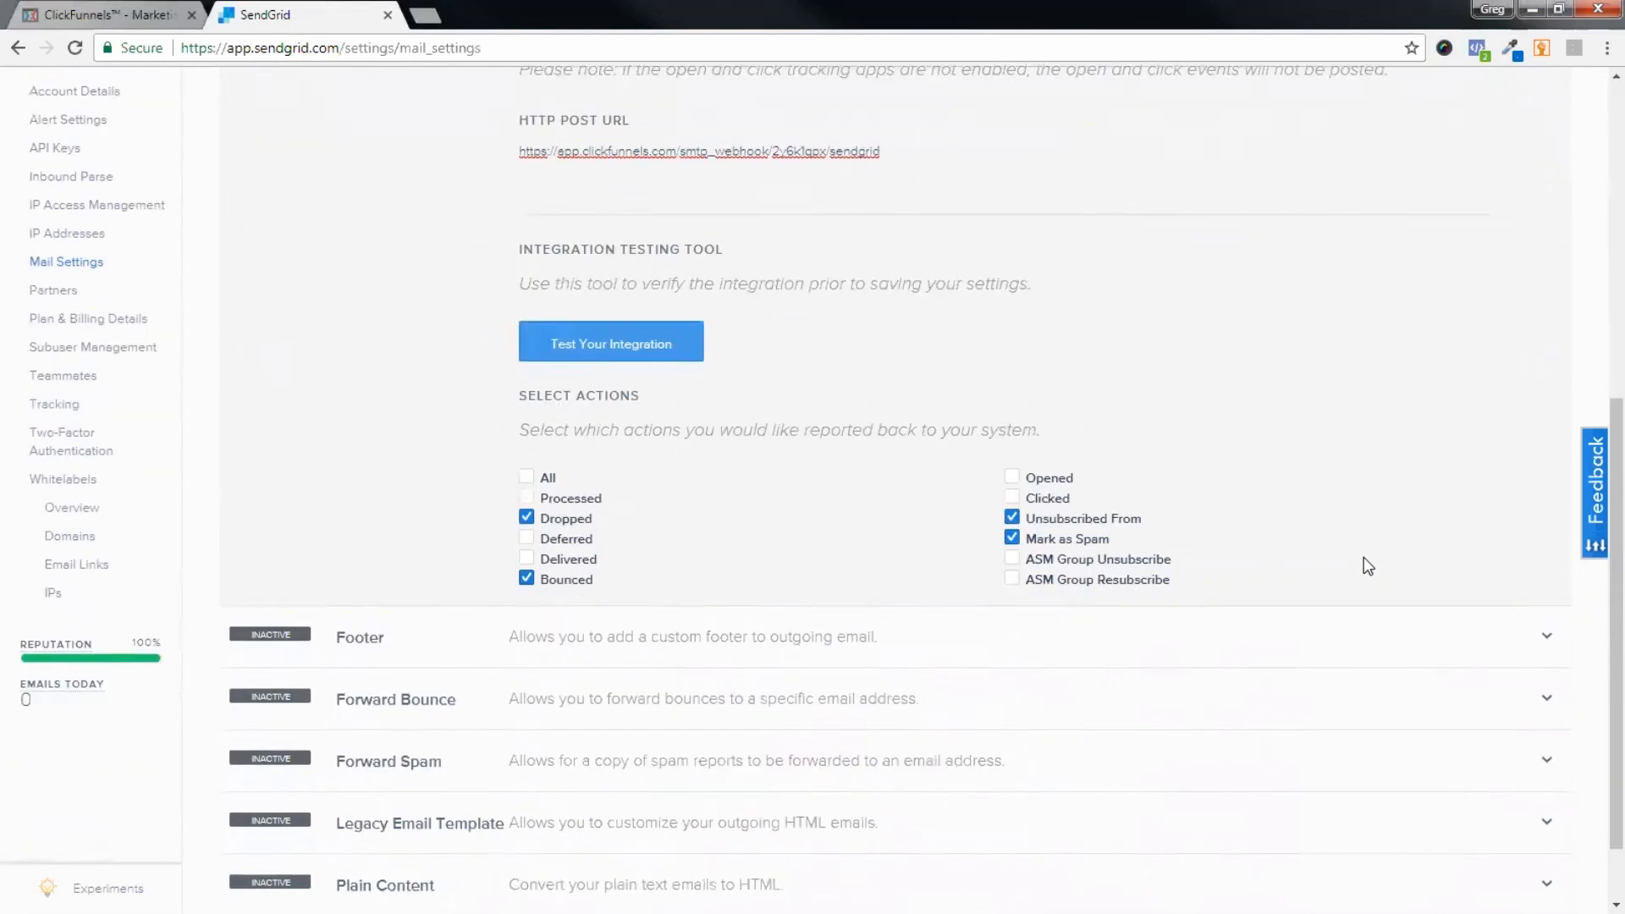
scroll(1367, 565, up, 4)
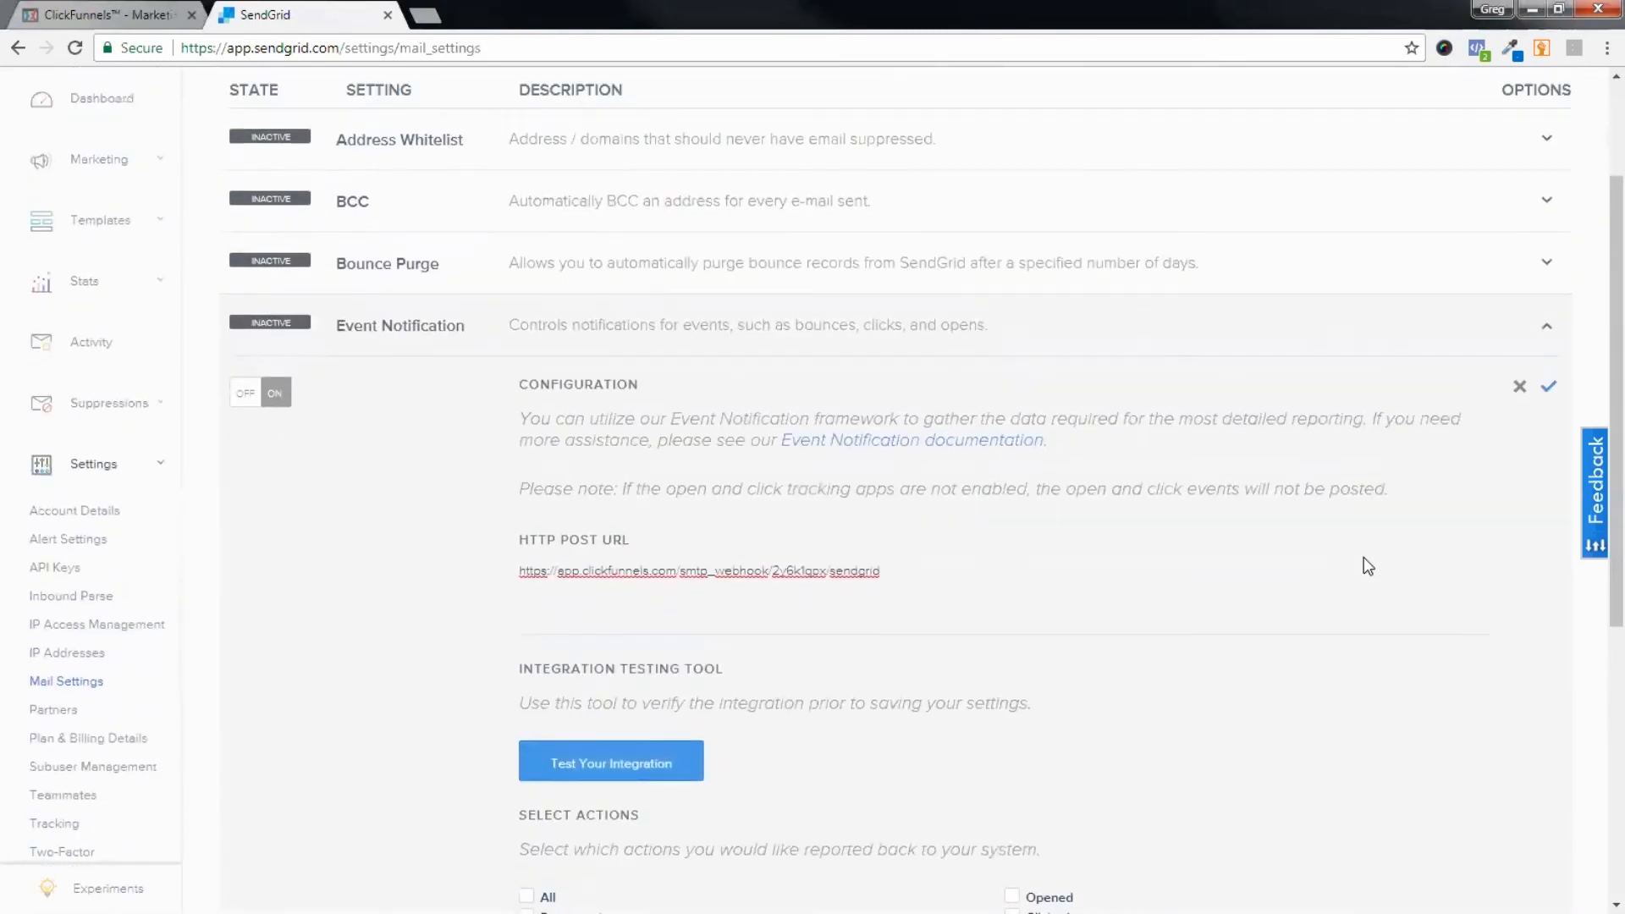
scroll(1367, 565, down, 1)
scroll(1362, 569, down, 1)
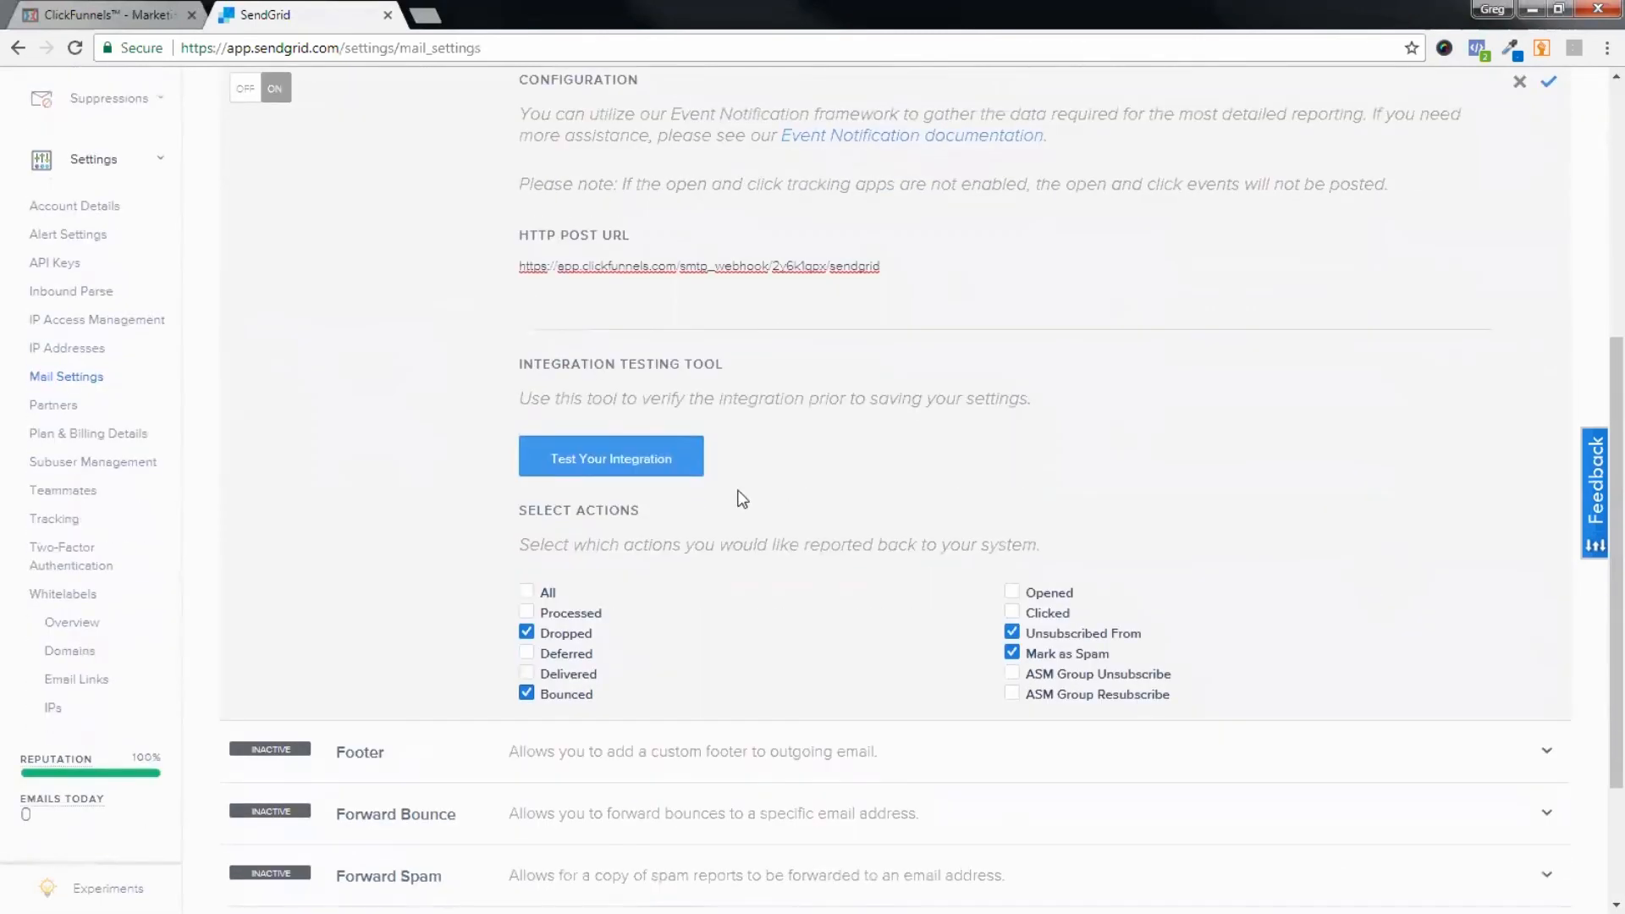
scroll(1185, 523, up, 1)
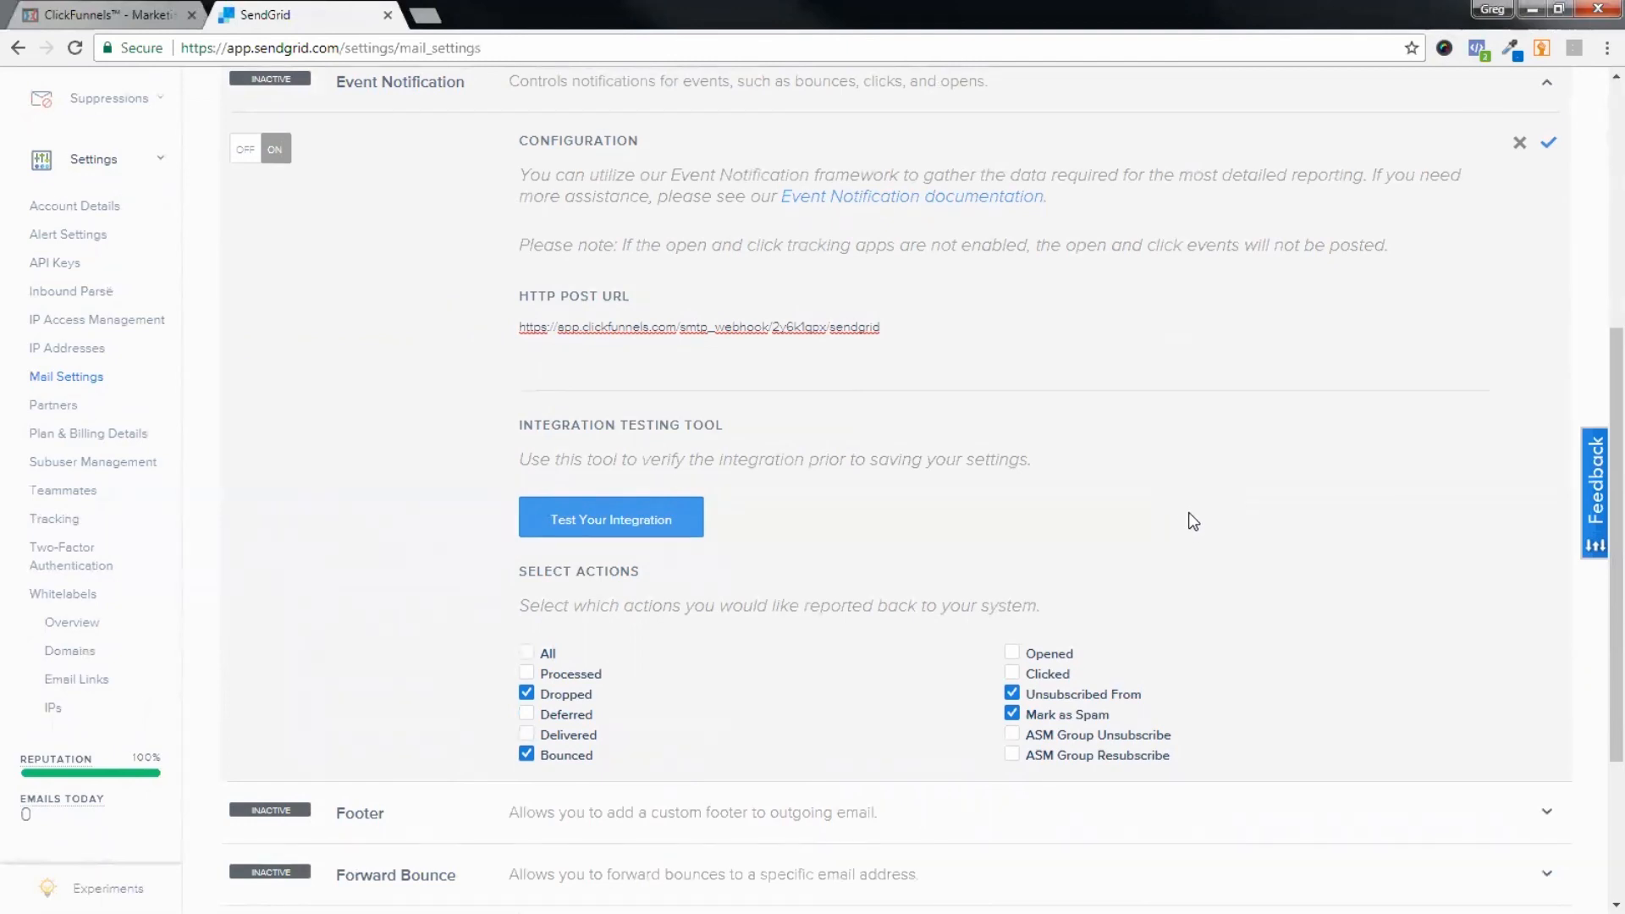
scroll(1189, 518, down, 3)
scroll(1188, 518, up, 6)
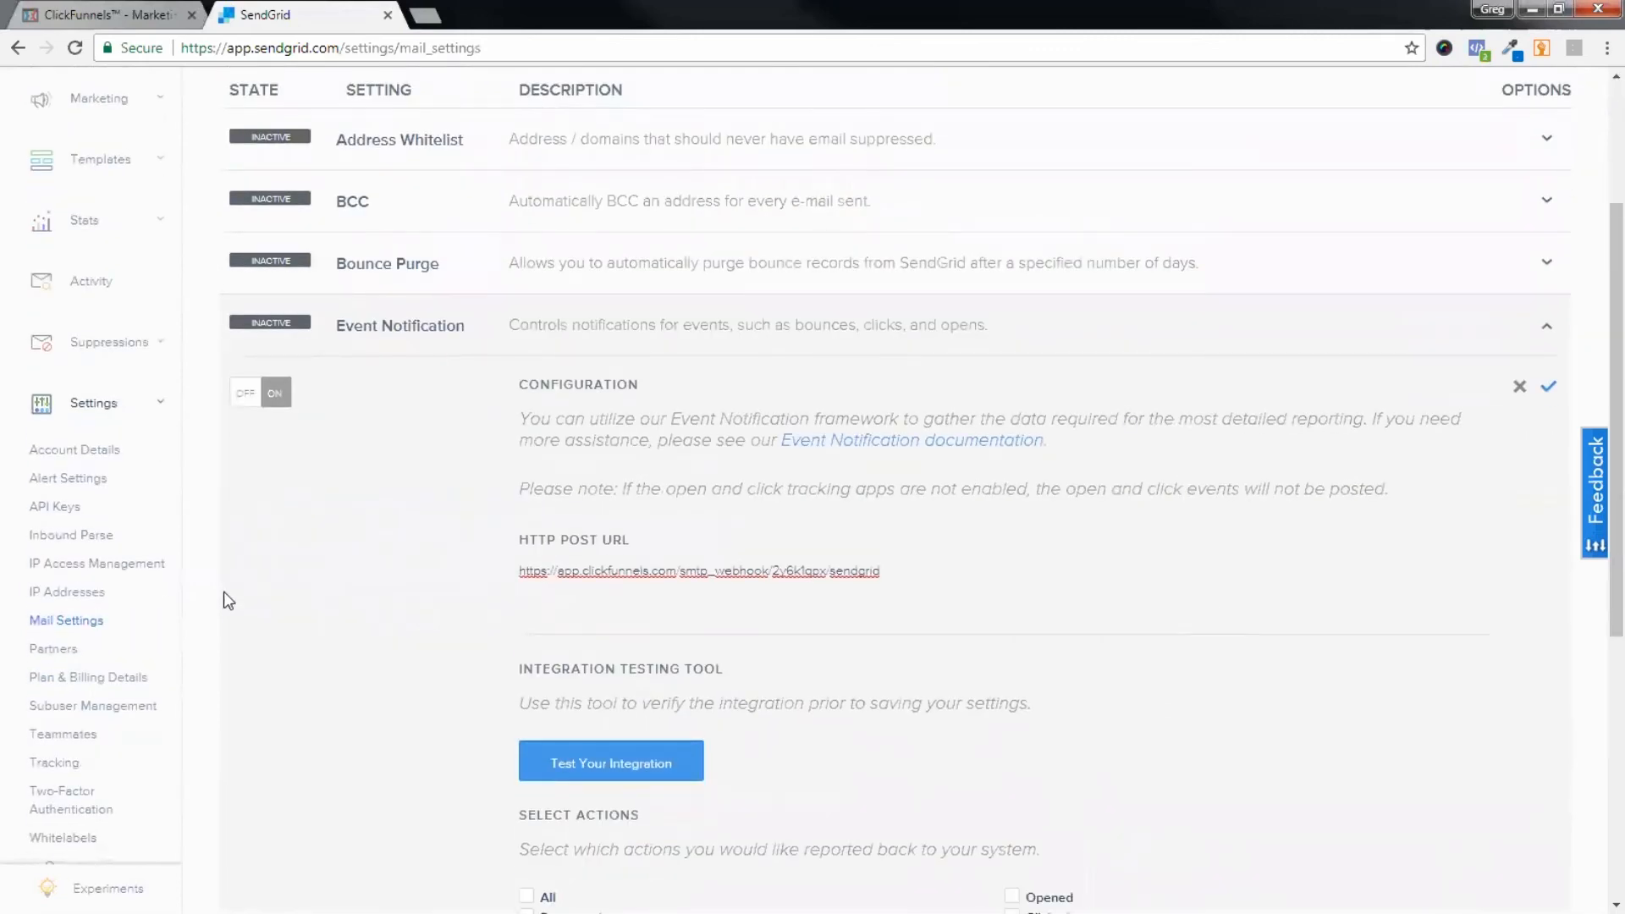
scroll(1386, 720, down, 3)
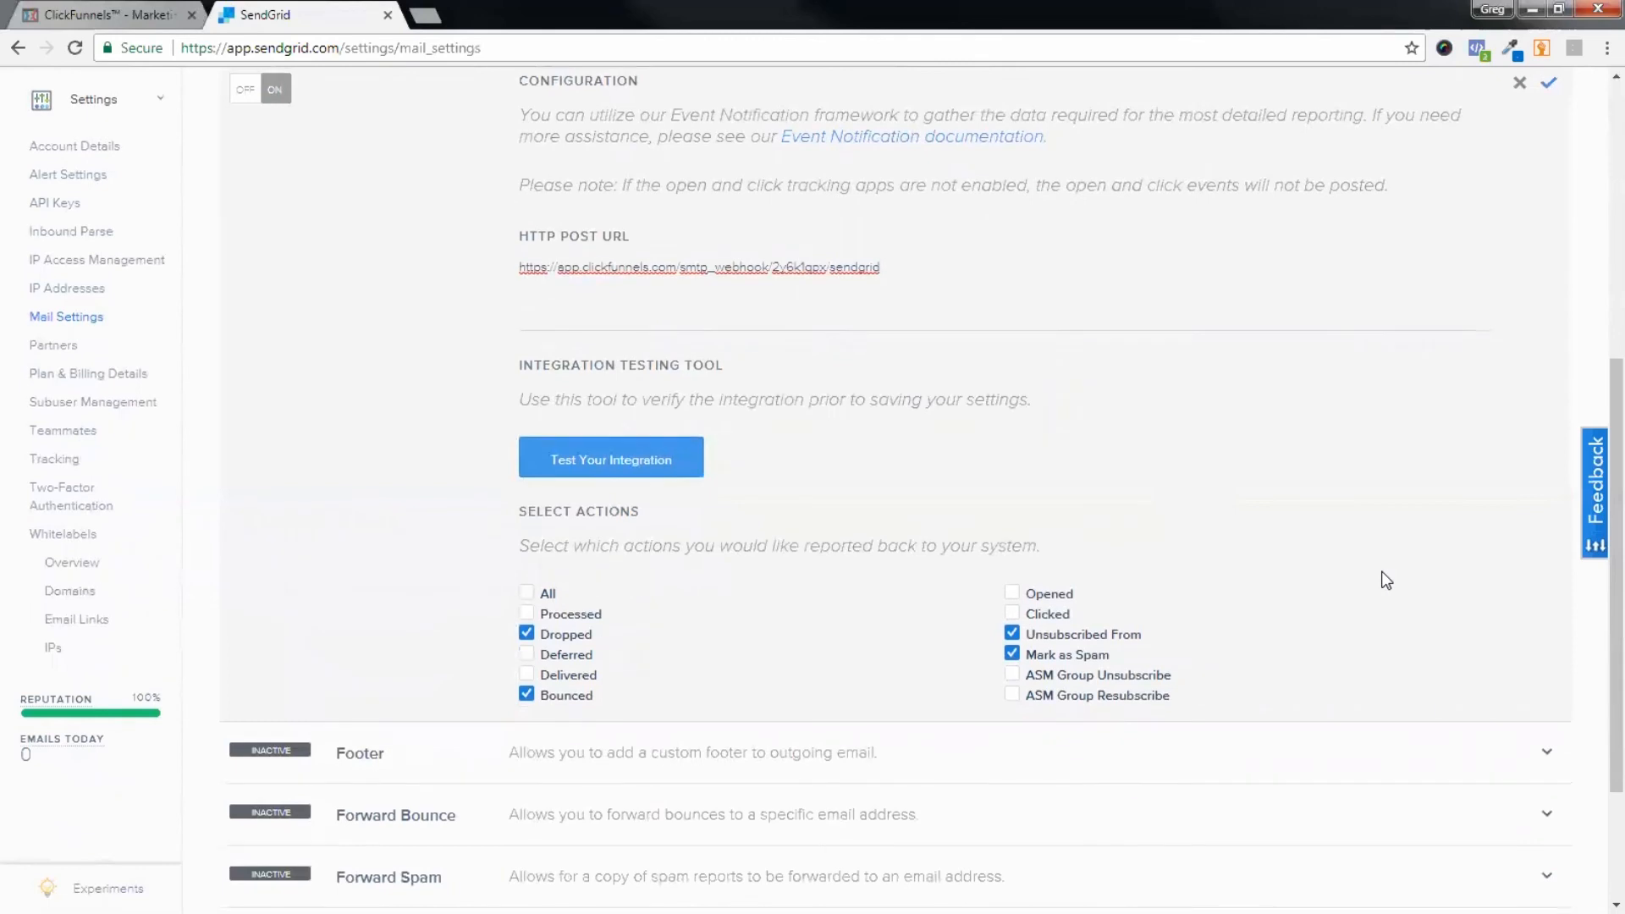
scroll(1270, 576, up, 1)
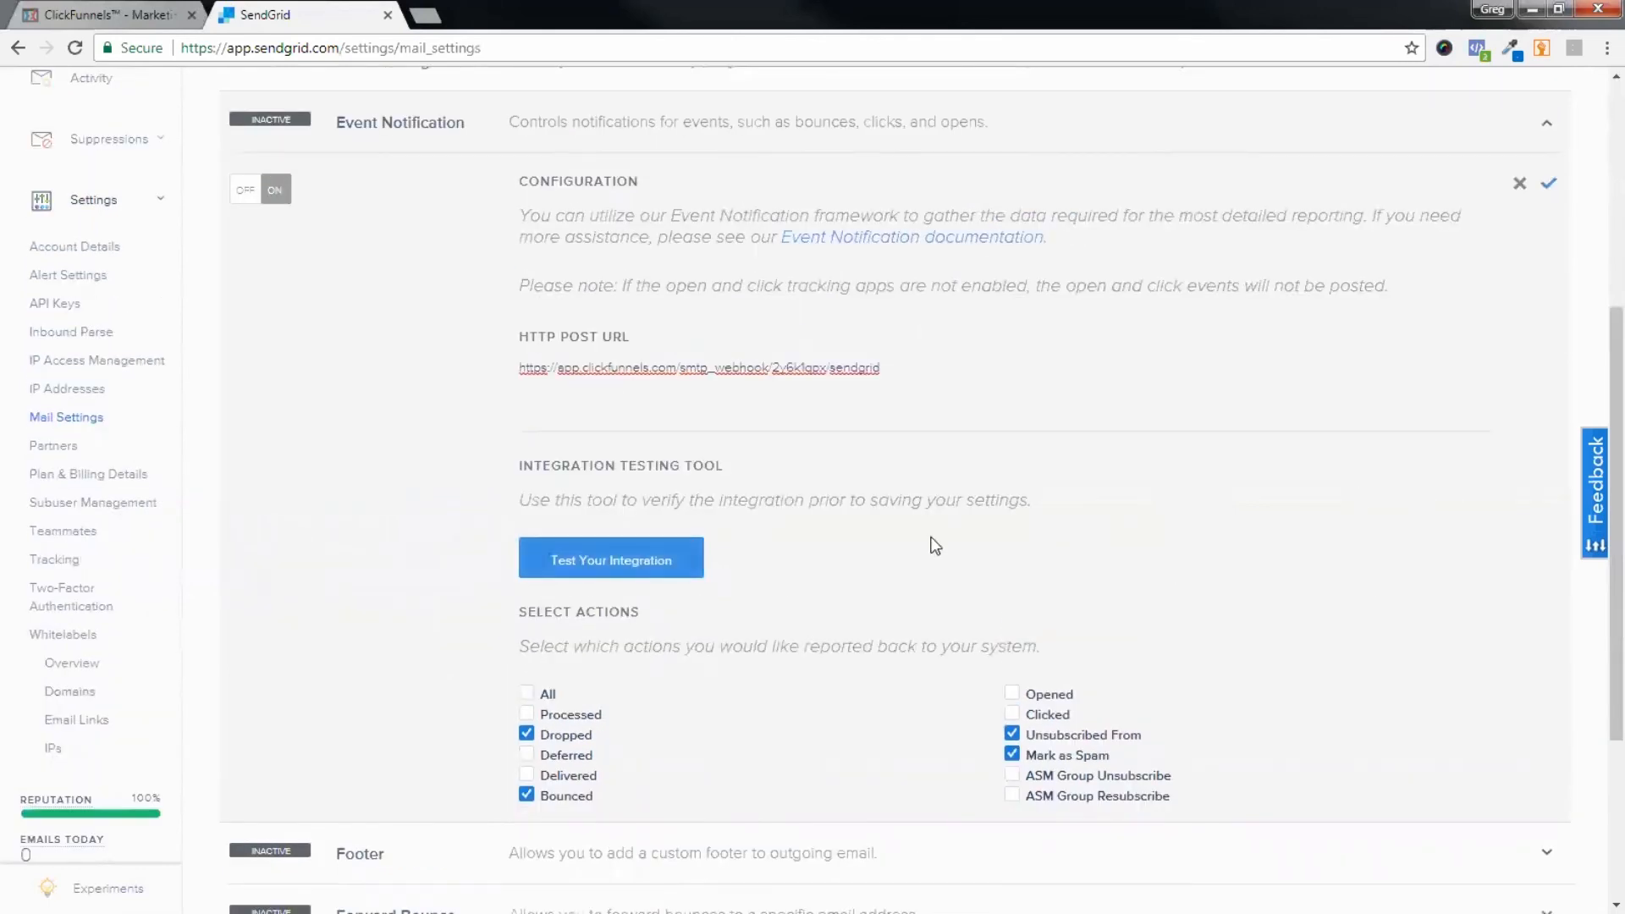
scroll(1332, 535, down, 2)
scroll(1331, 535, up, 2)
scroll(1331, 535, up, 2)
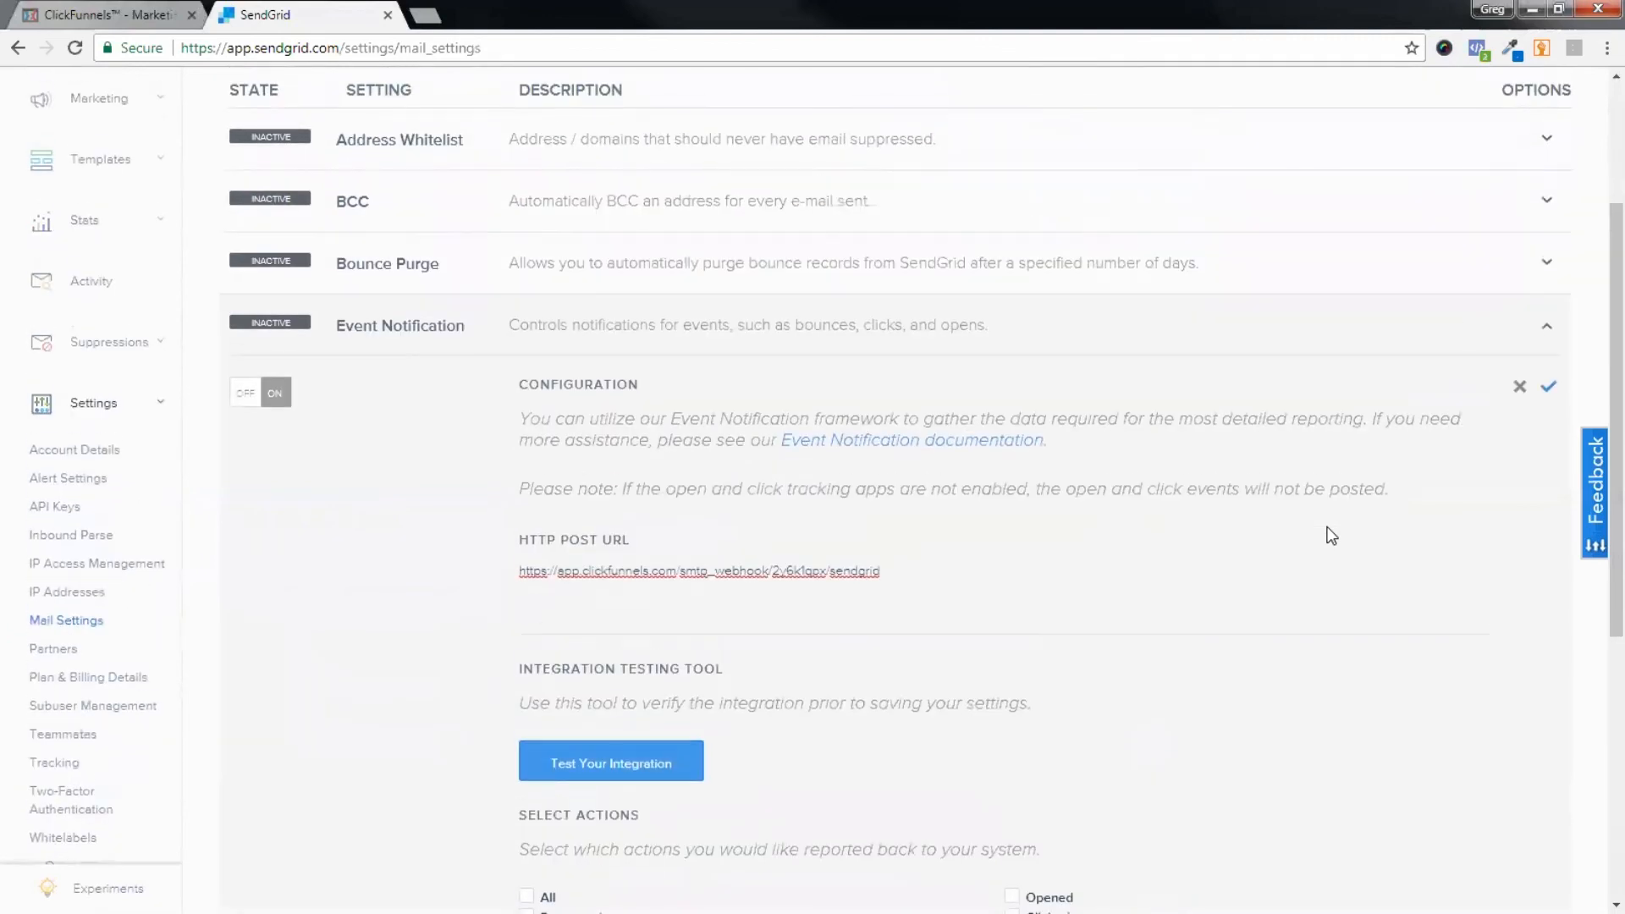
scroll(1337, 542, down, 6)
scroll(1344, 550, up, 2)
scroll(1346, 551, up, 4)
scroll(1346, 550, down, 1)
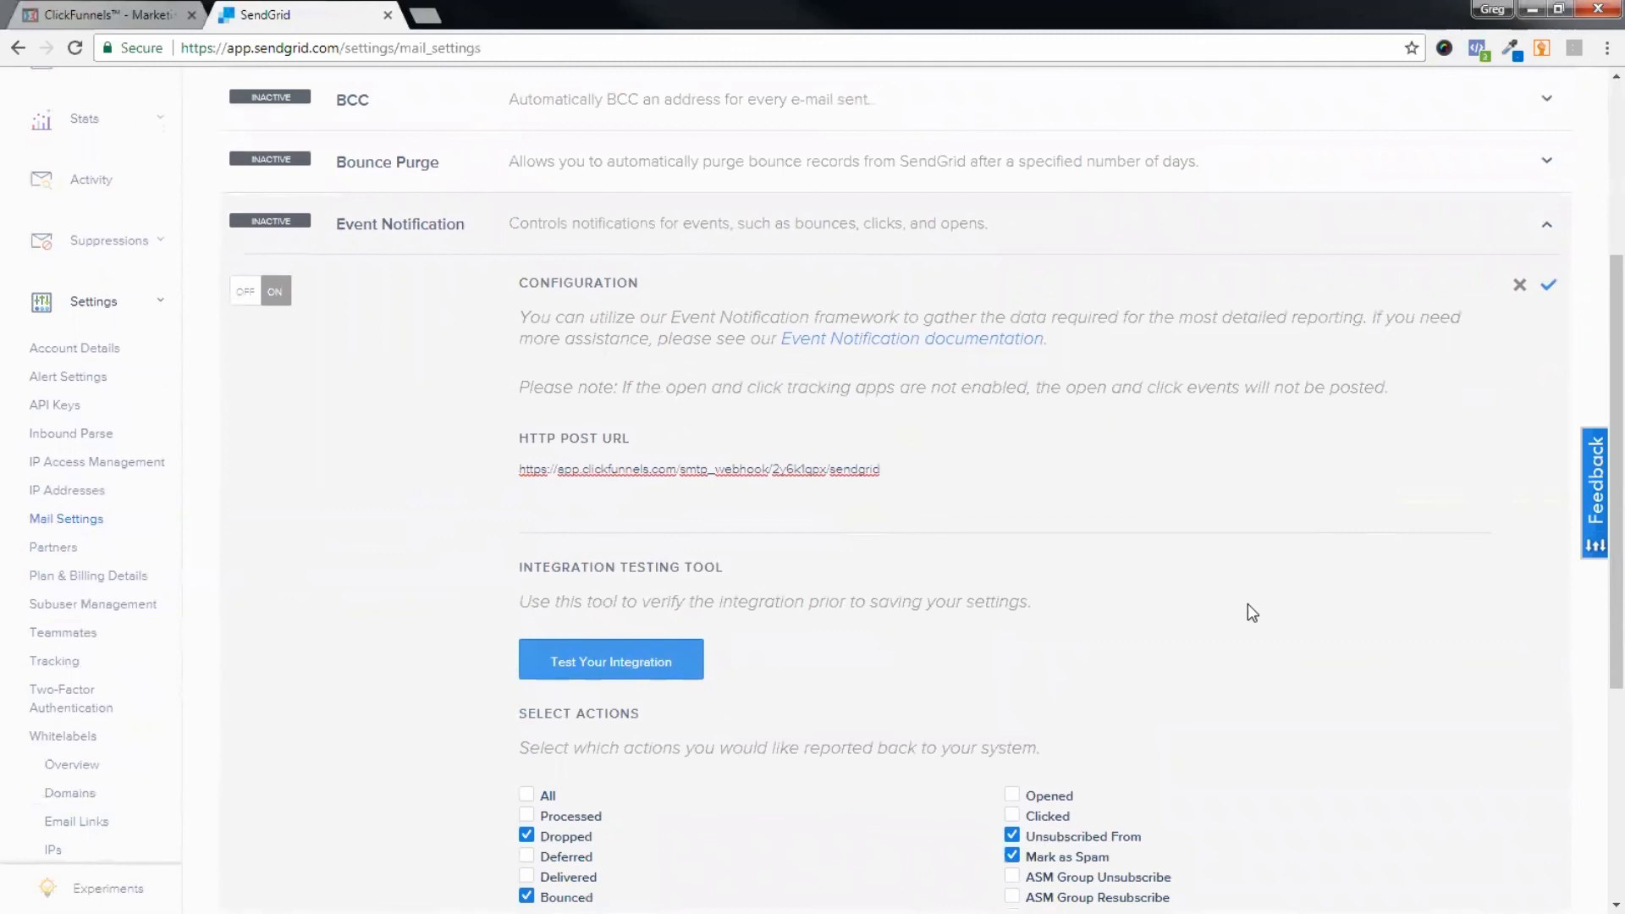
scroll(1279, 635, down, 1)
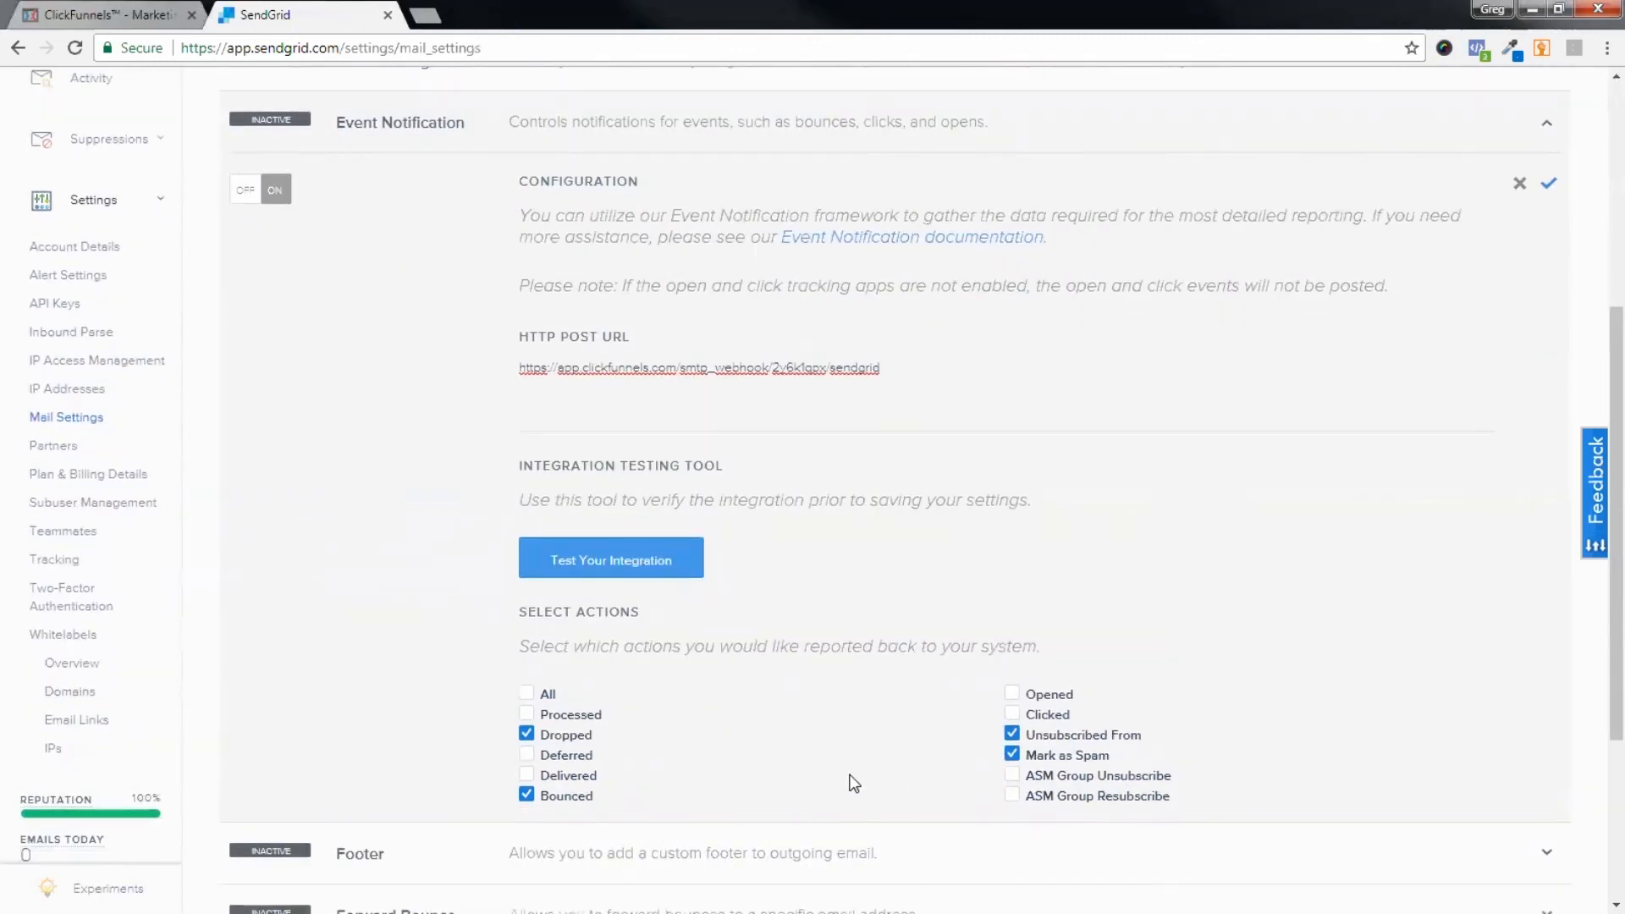